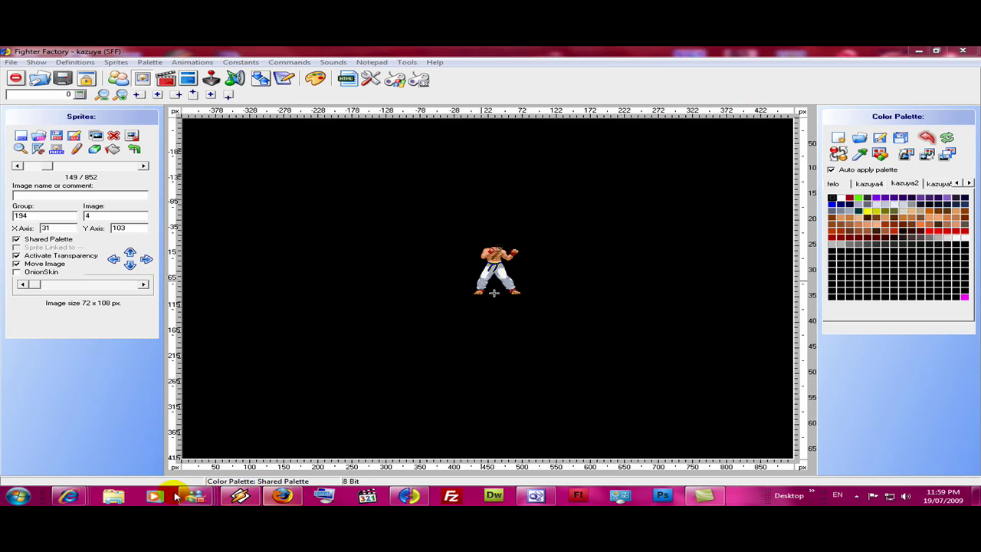
Bring up the taskbar preview of the 'Search Results - GAME.co.uk' Internet Explorer window.
mouse_move(83, 498)
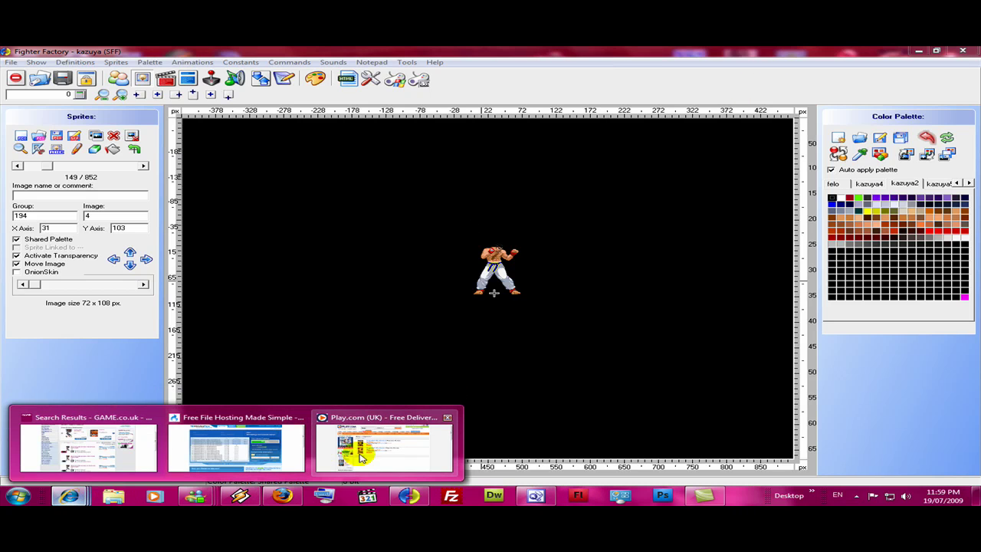
Open a new Internet Explorer tab and load the eSnips home page from address history.
left_click(102, 454)
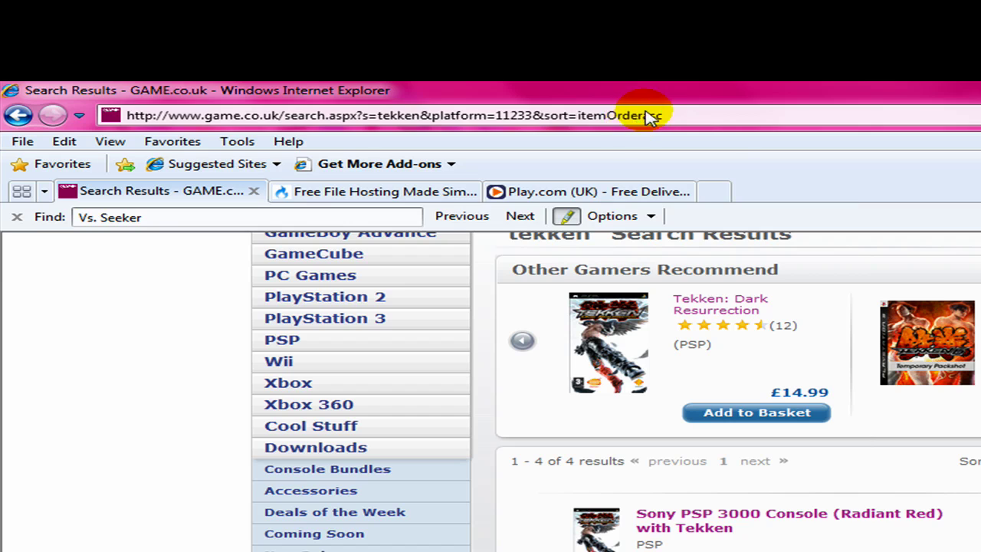
left_click(403, 109)
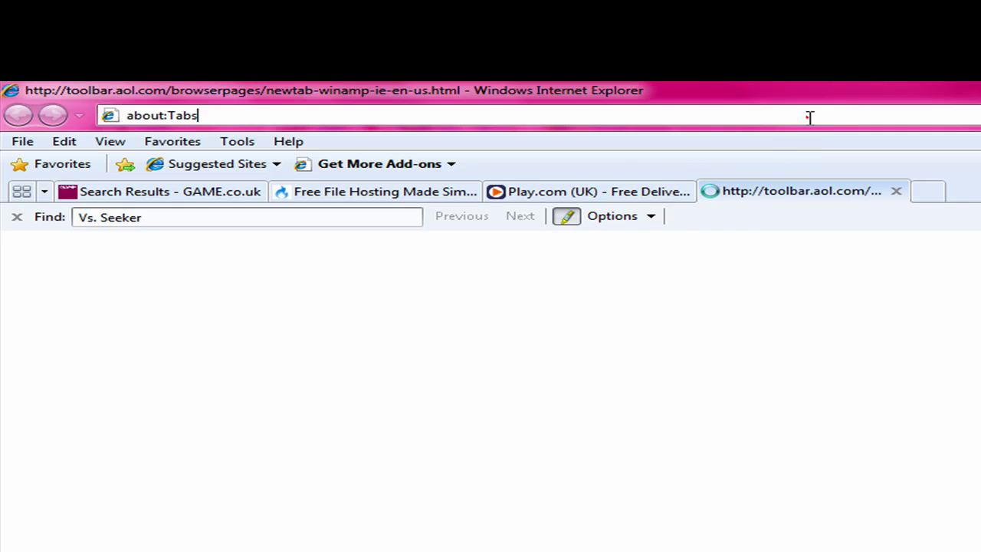
left_click(809, 116)
type("e")
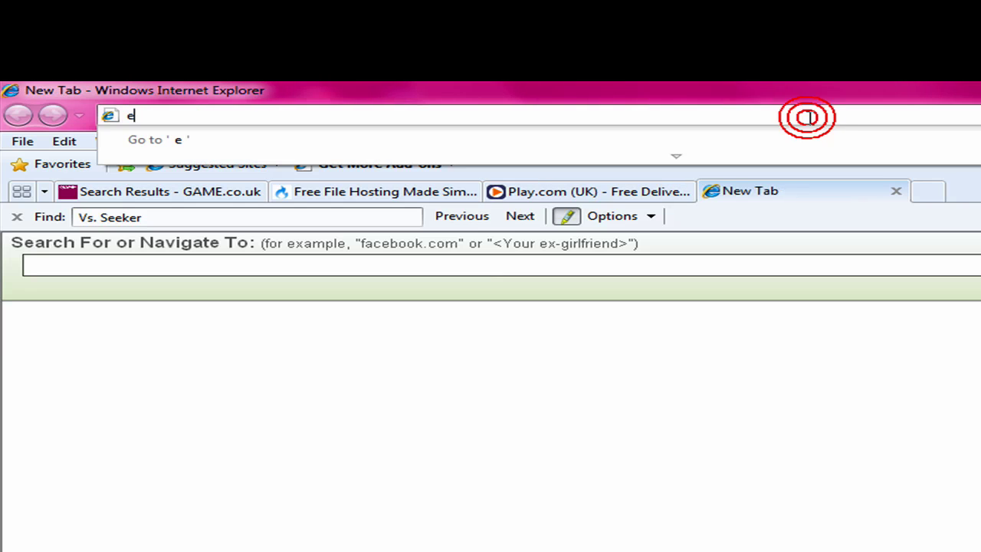
type("s")
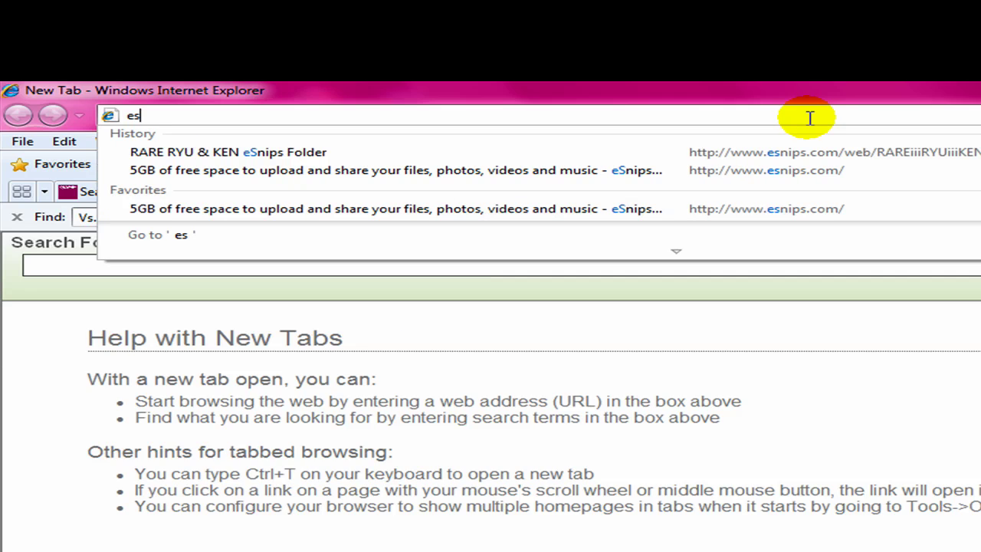
key("Down")
key("Down")
key("Return")
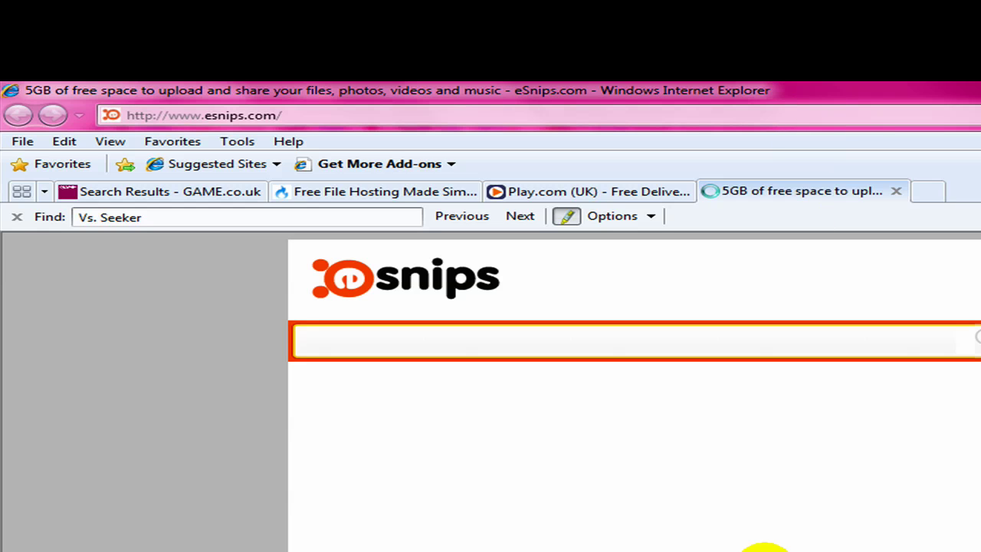
Search eSnips for 'tekken mugen' and scroll down to the Folders results.
left_click(692, 340)
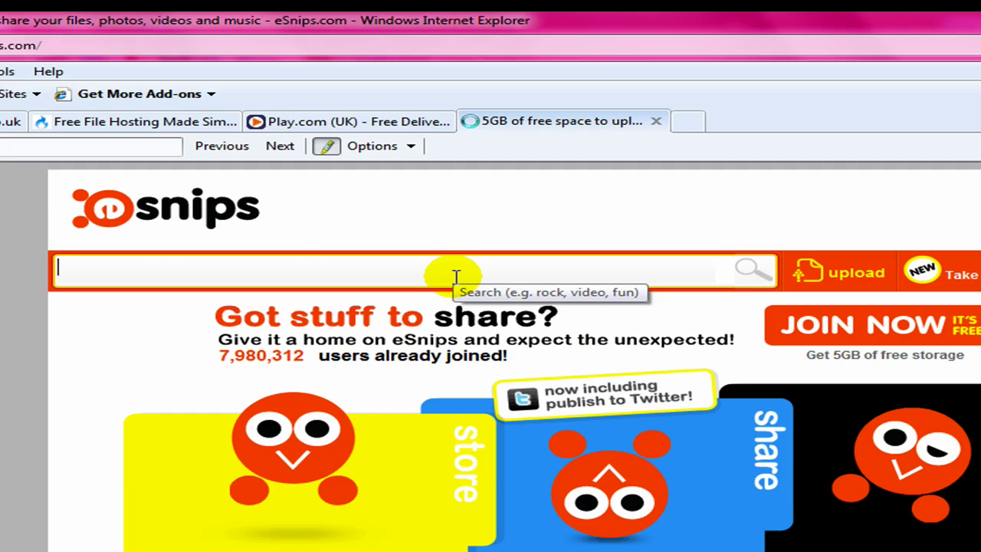
type("tekken mugen")
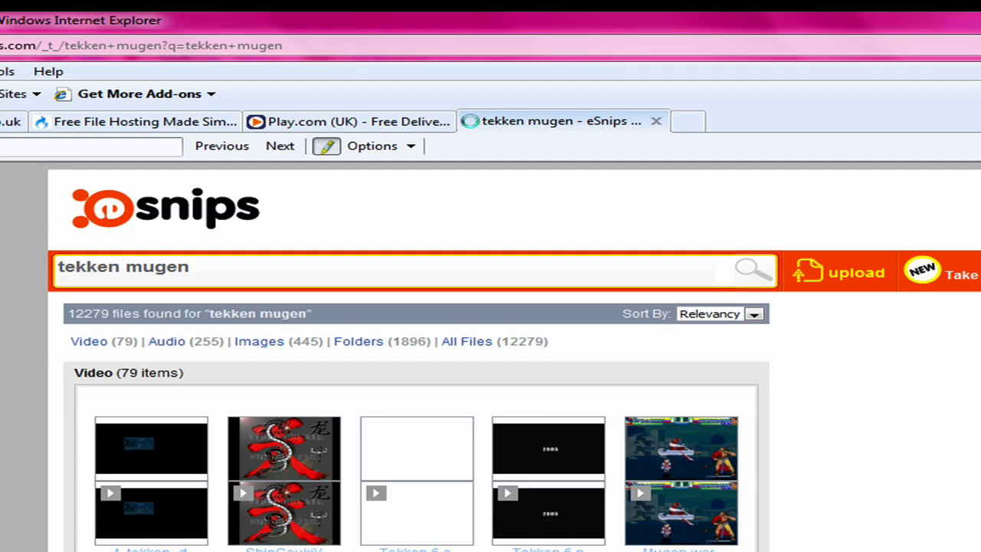
scroll(490, 356, "down", 3)
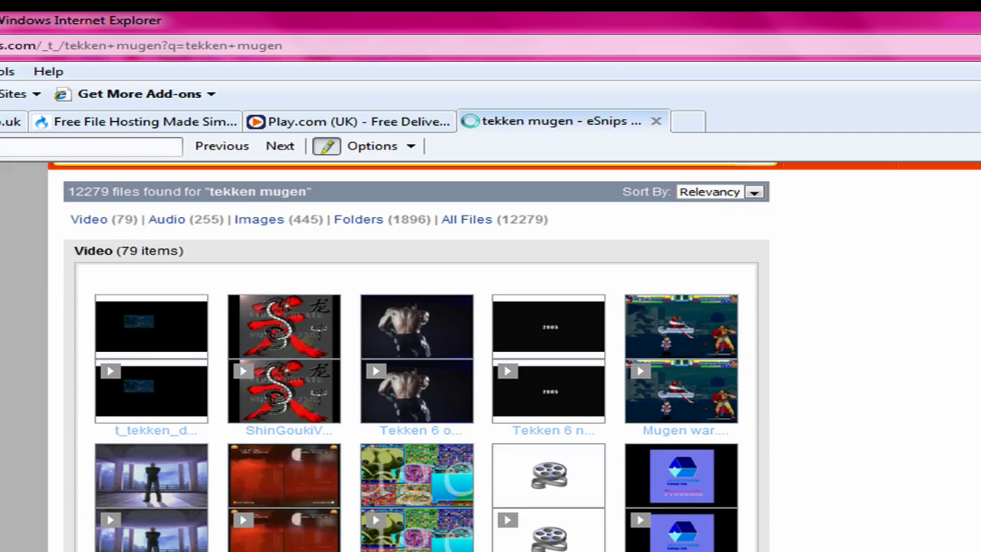
scroll(491, 356, "up", 3)
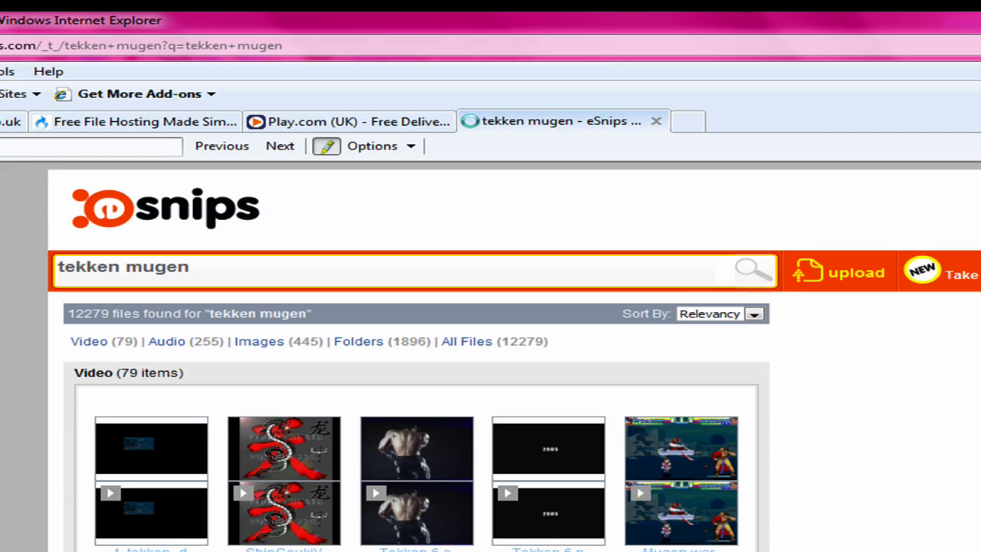
scroll(416, 357, "down", 20)
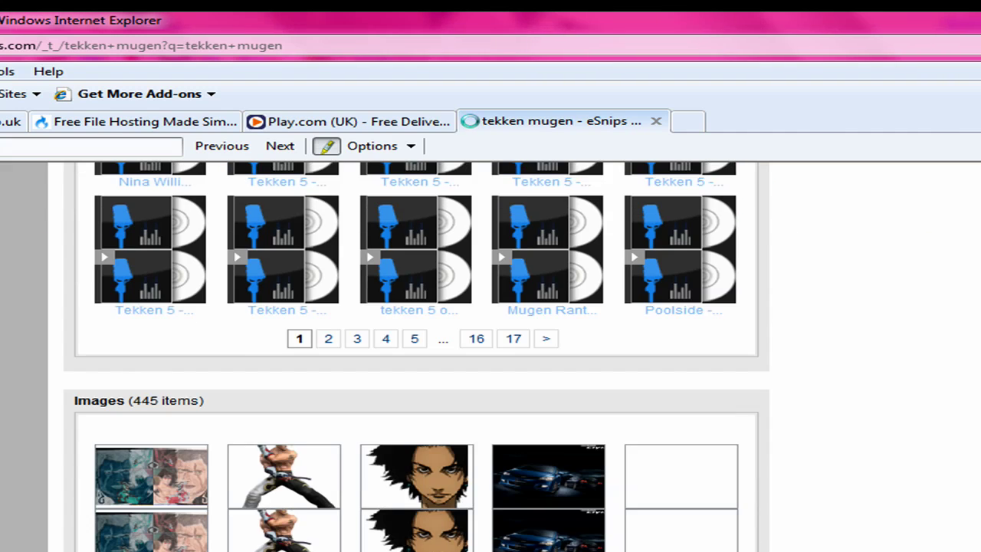
scroll(490, 356, "up", 20)
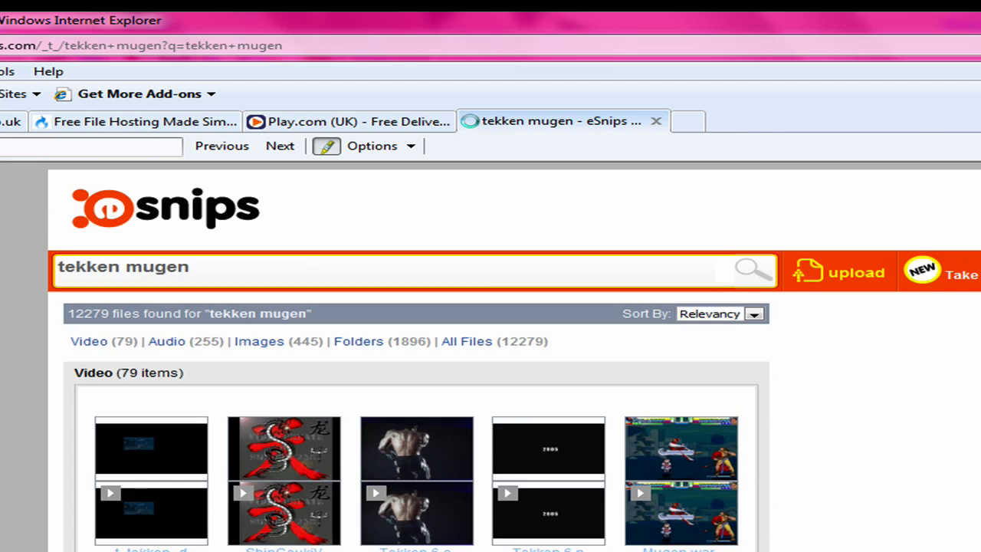
scroll(416, 356, "down", 10)
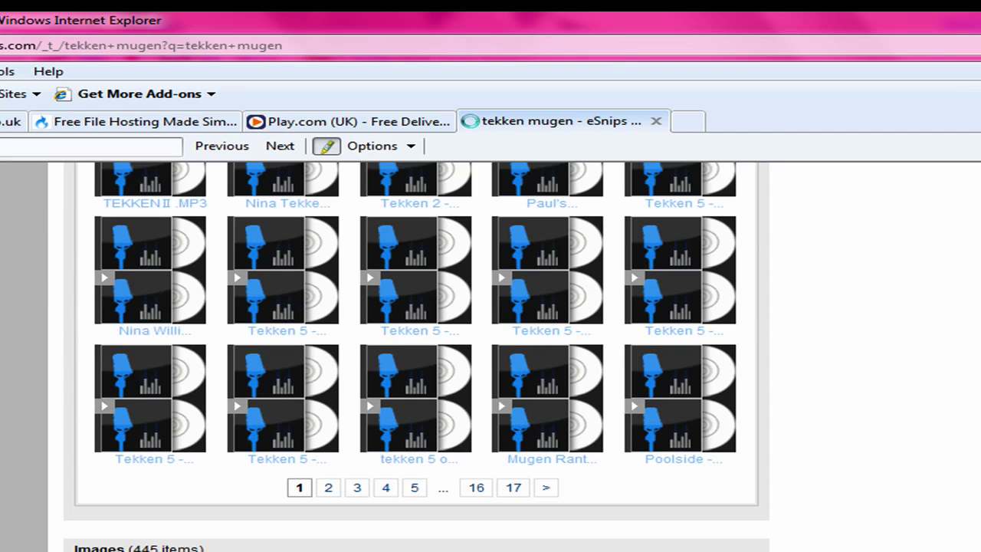
scroll(416, 356, "down", 10)
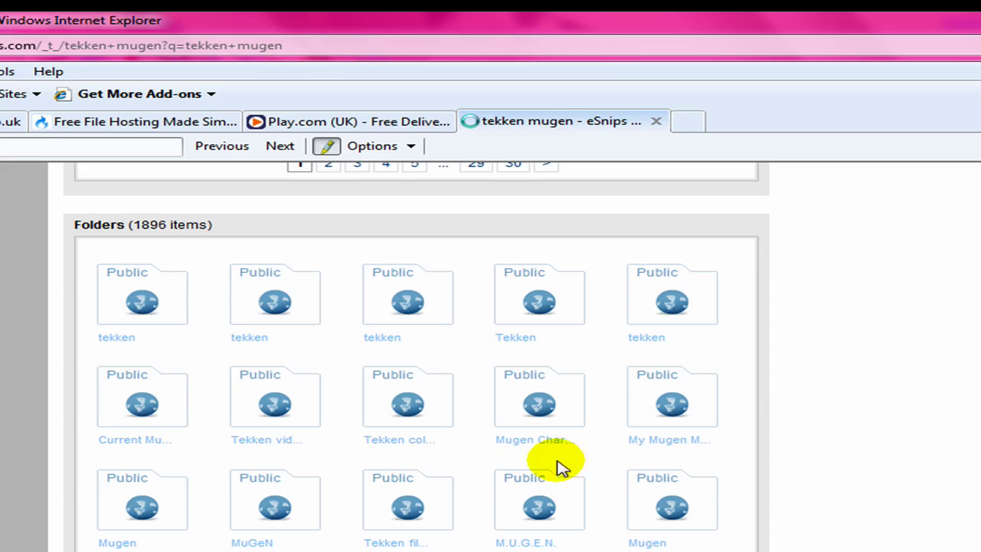
Open the Mugen Characters (Hworang, Kazuya, Taki) folder and start downloading kazuya.zip.
mouse_move(550, 410)
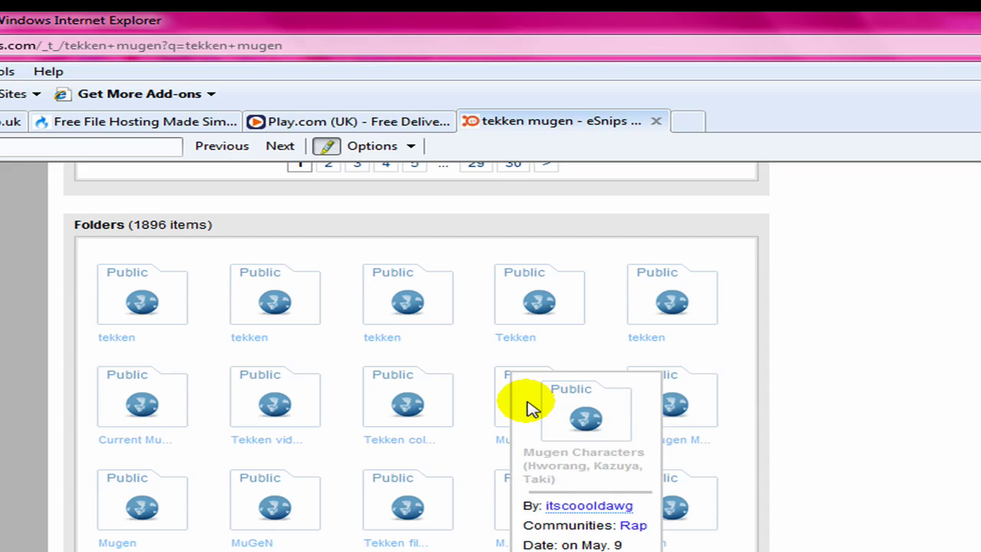
left_click(574, 417)
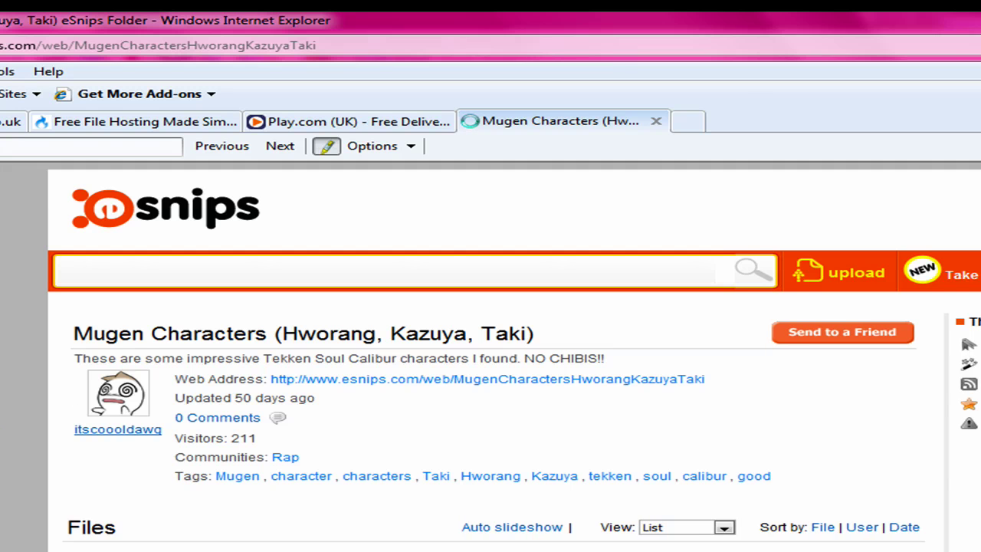
scroll(491, 345, "down", 5)
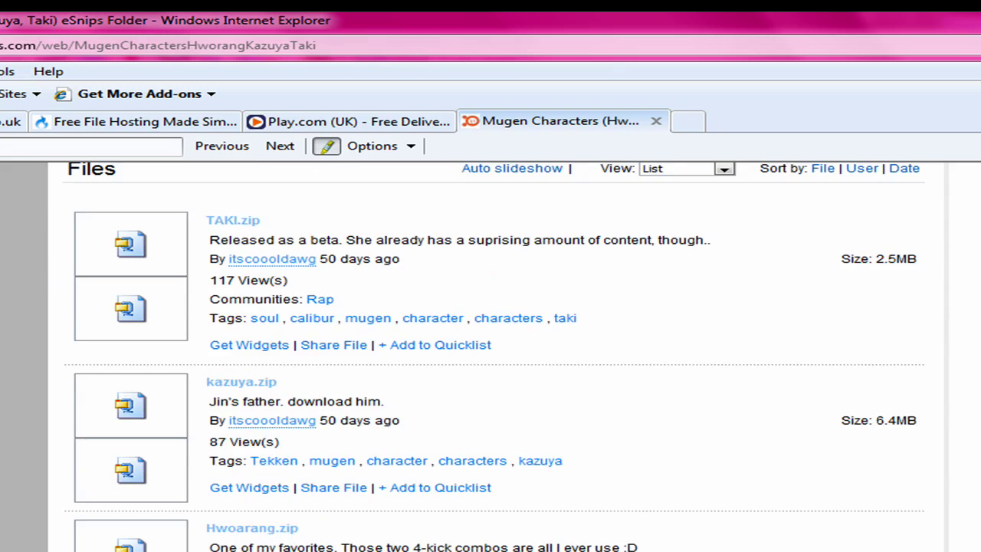
scroll(252, 387, "up", 1)
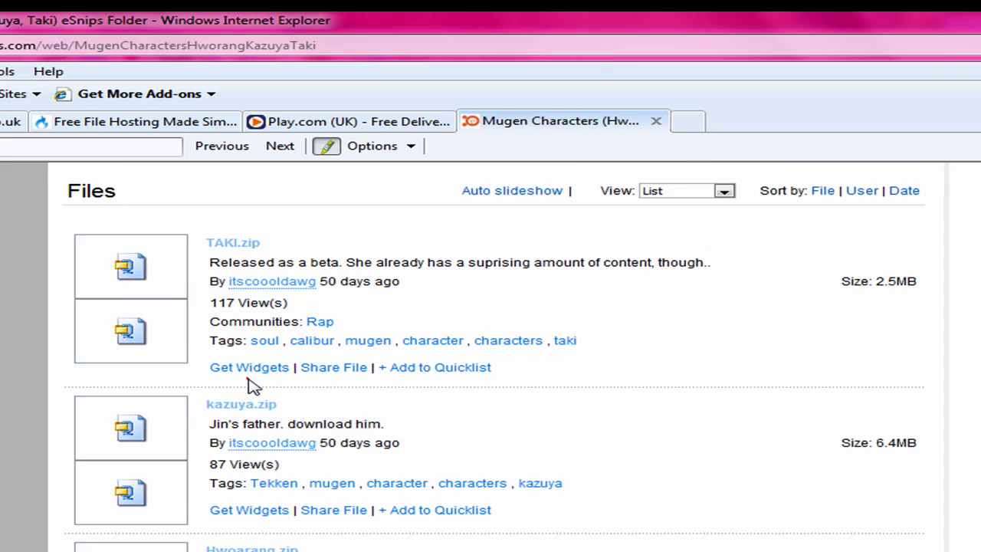
left_click(253, 411)
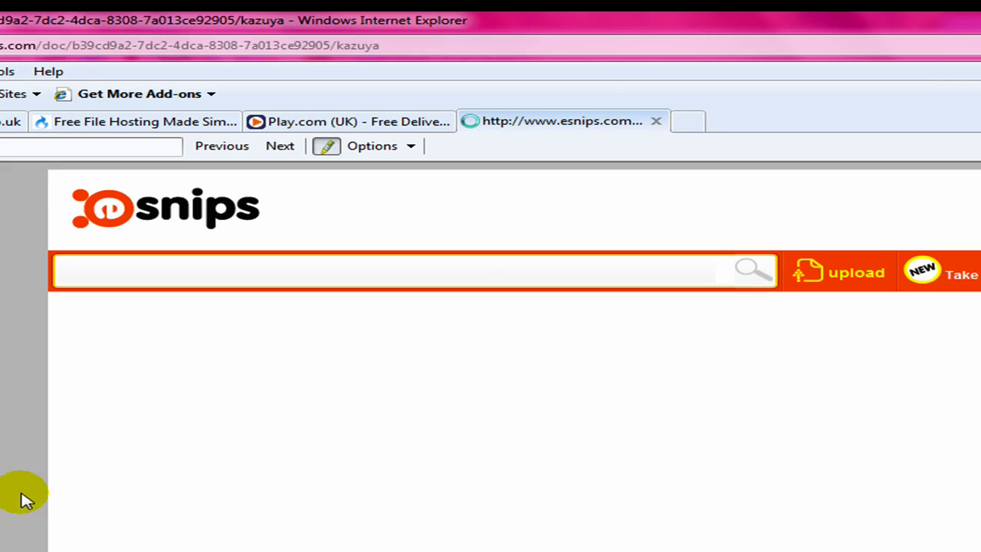
left_click(258, 414)
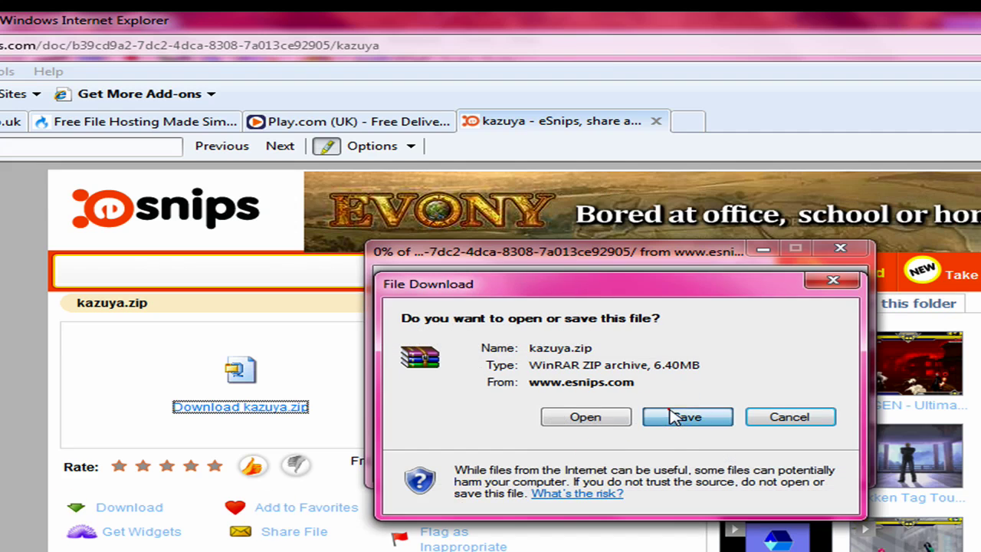
Save kazuya.zip to the Desktop and dismiss the download progress window.
left_click(678, 416)
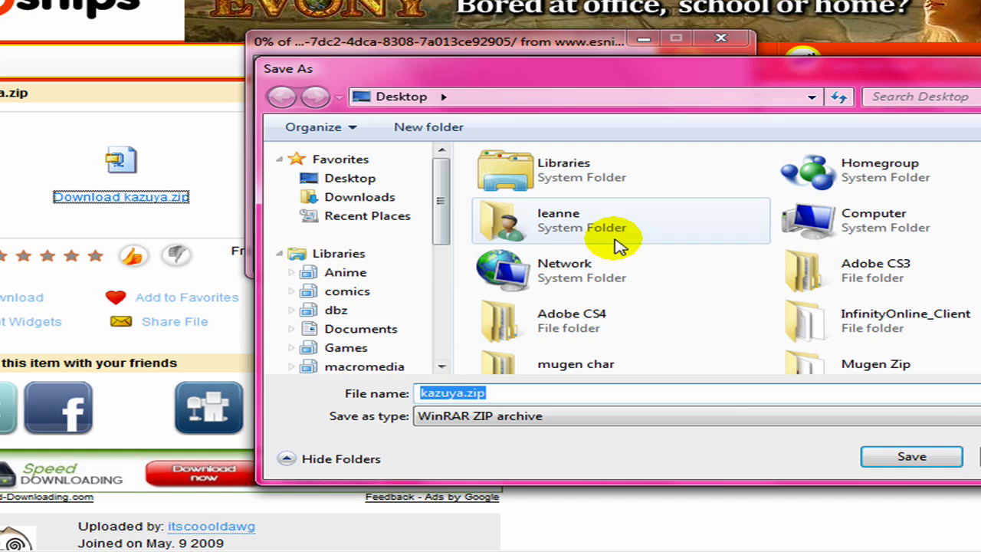
left_click(935, 453)
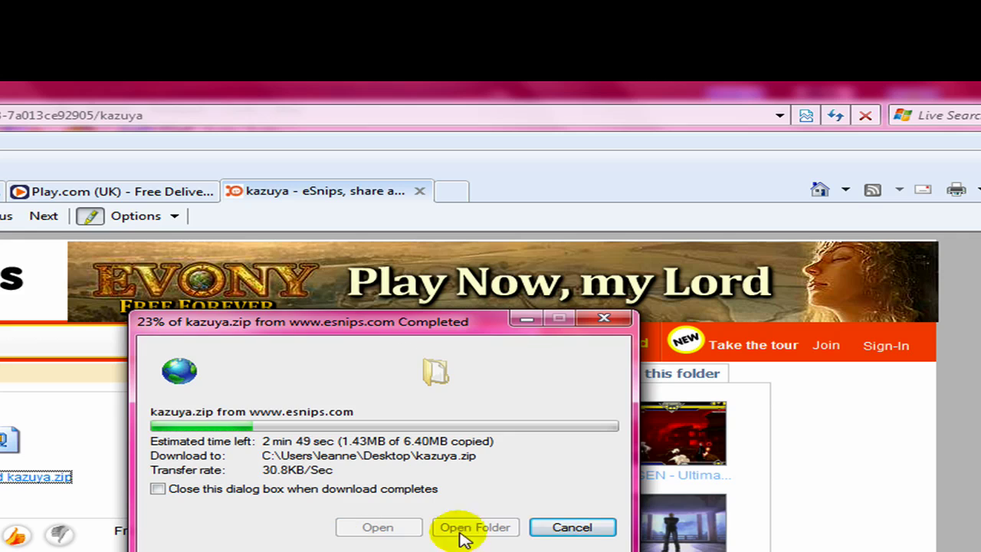
left_click(571, 527)
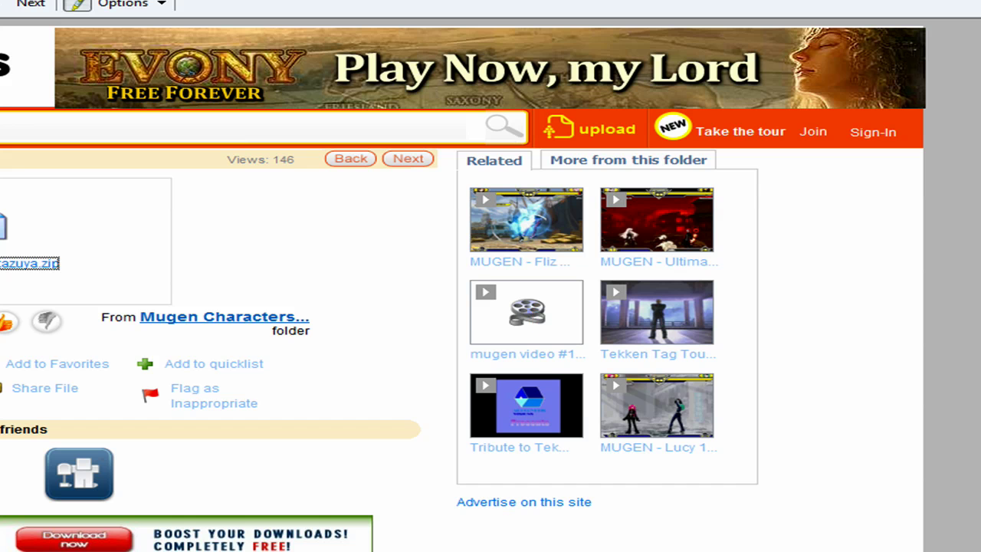
mouse_move(228, 551)
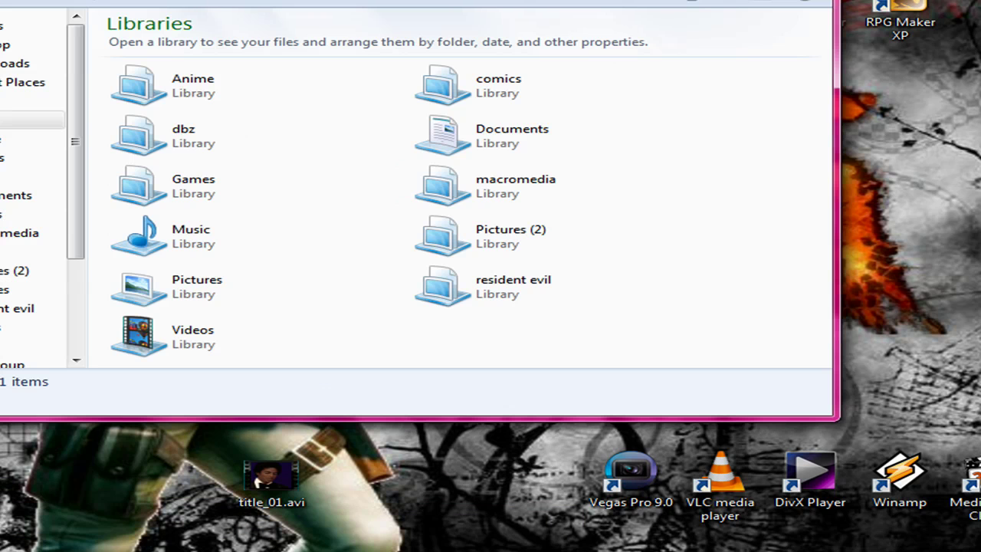
Extract kazuya.zip in the Mugen\Tekken folder into a new kazuya folder.
left_click(804, 2)
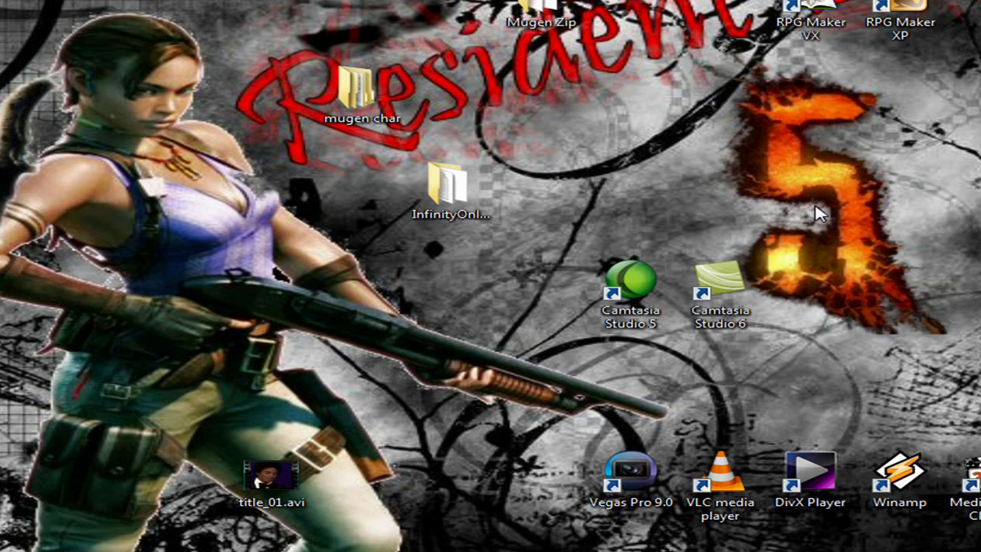
double_click(566, 4)
left_click(192, 218)
key("t")
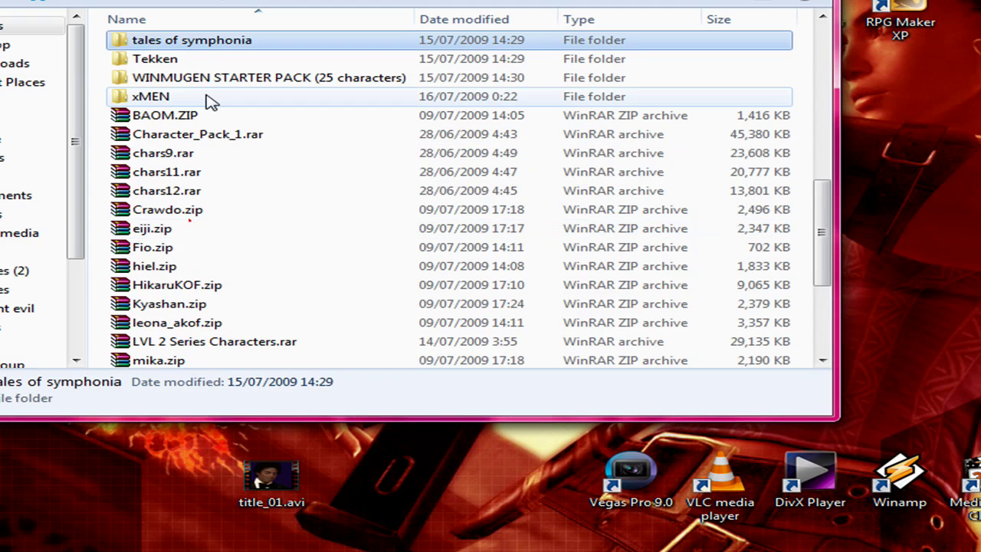
double_click(188, 62)
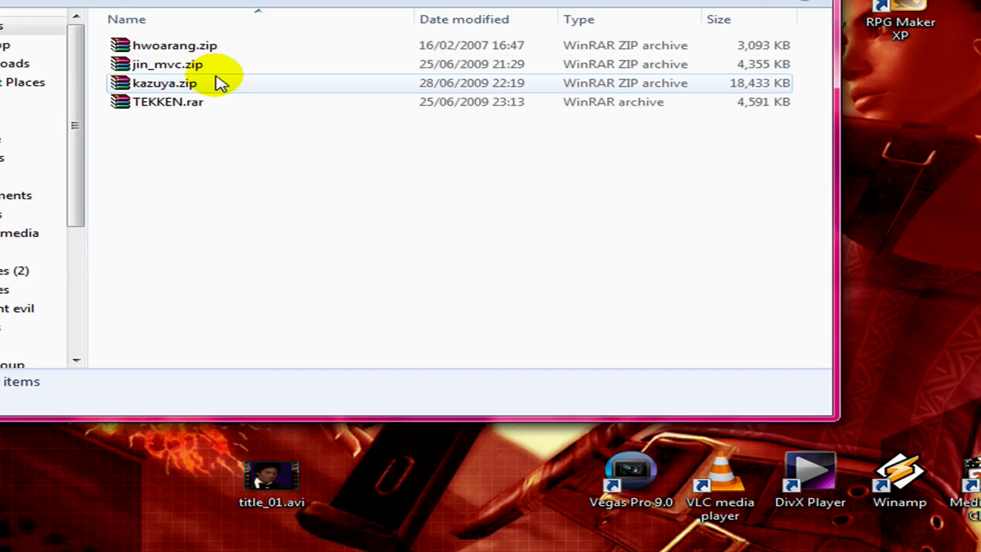
left_click(192, 84)
right_click(188, 82)
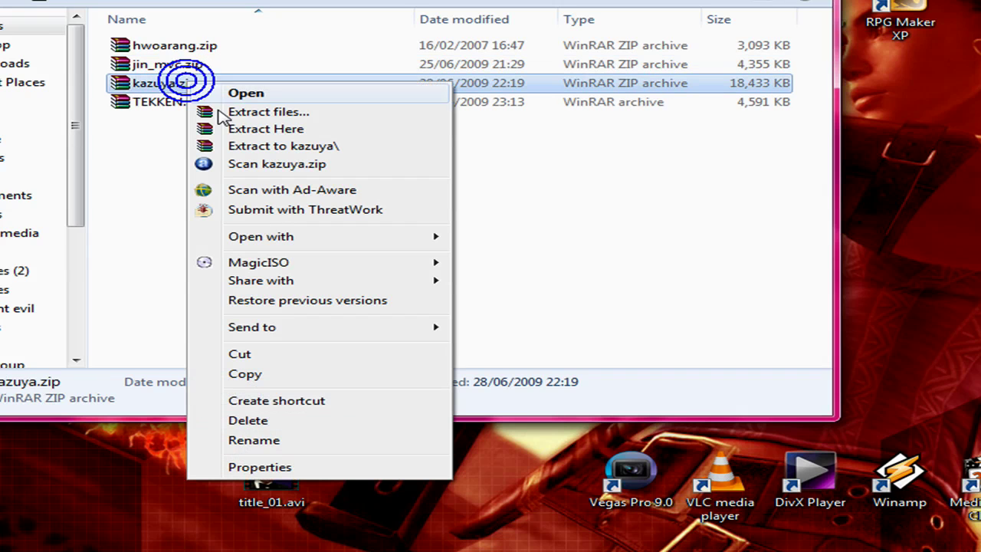
left_click(288, 147)
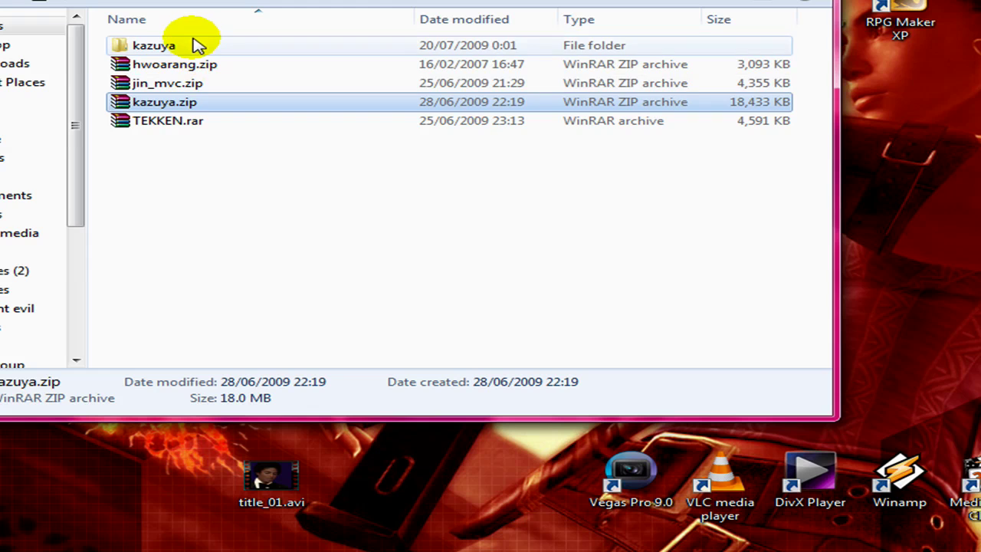
Cut the new kazuya folder so it can be moved.
left_click(193, 46)
right_click(192, 46)
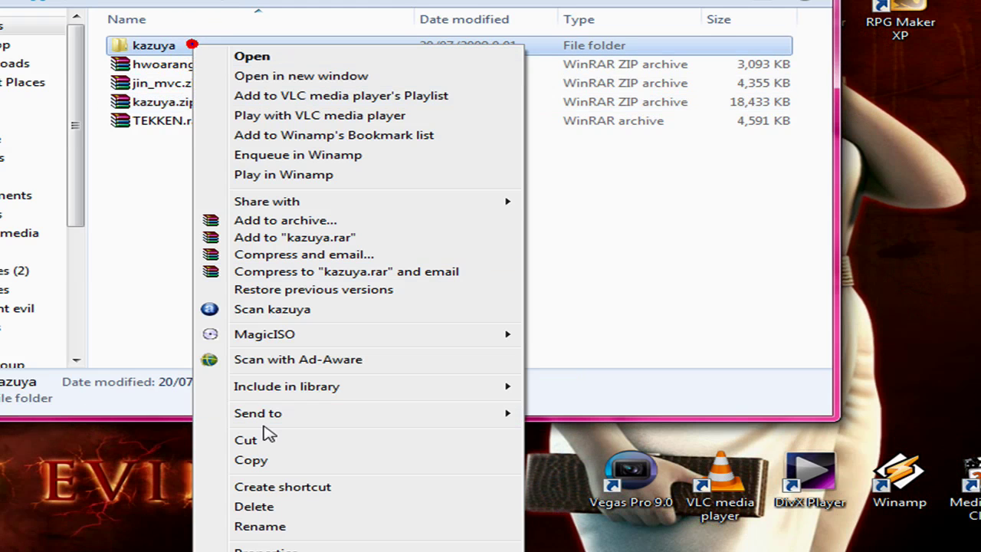
left_click(263, 434)
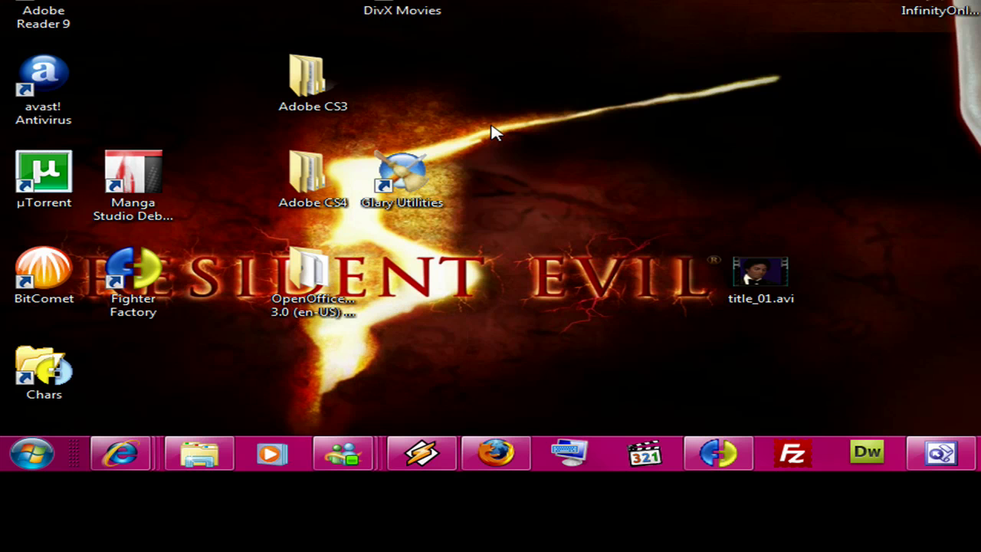
Navigate to Elements (F:) > Games > Mugen > No_limit_Winmugen_patch > chars.
left_click(23, 464)
left_click(399, 219)
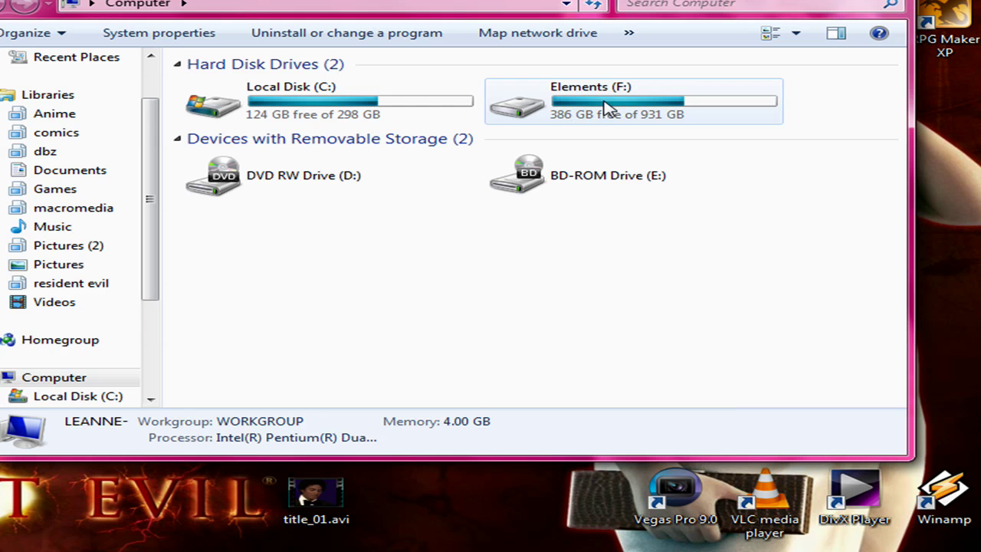
double_click(980, 0)
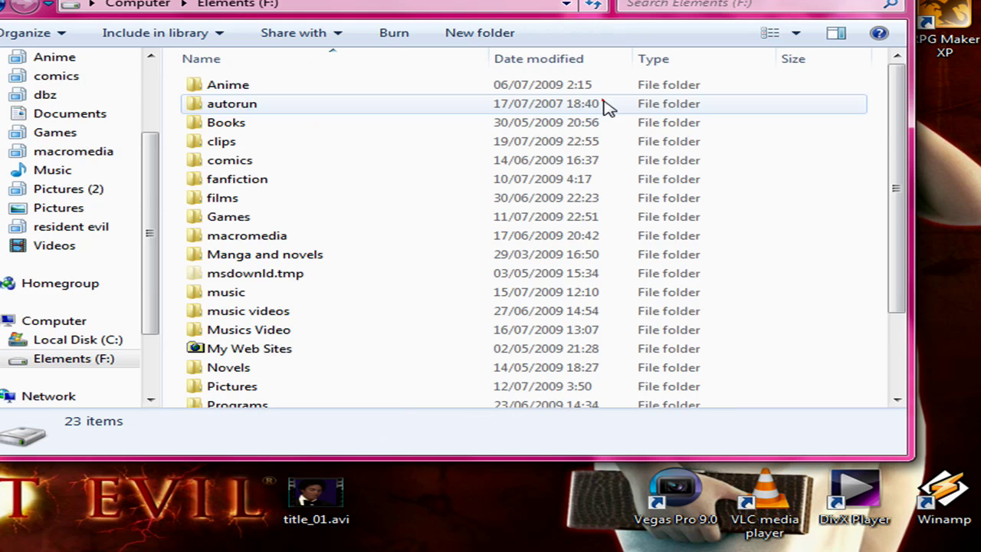
double_click(226, 217)
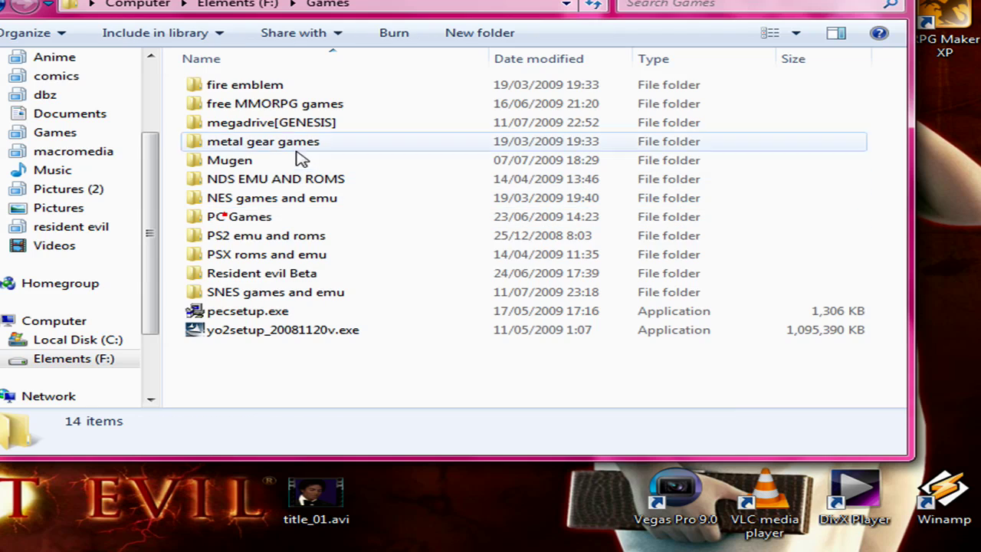
double_click(237, 161)
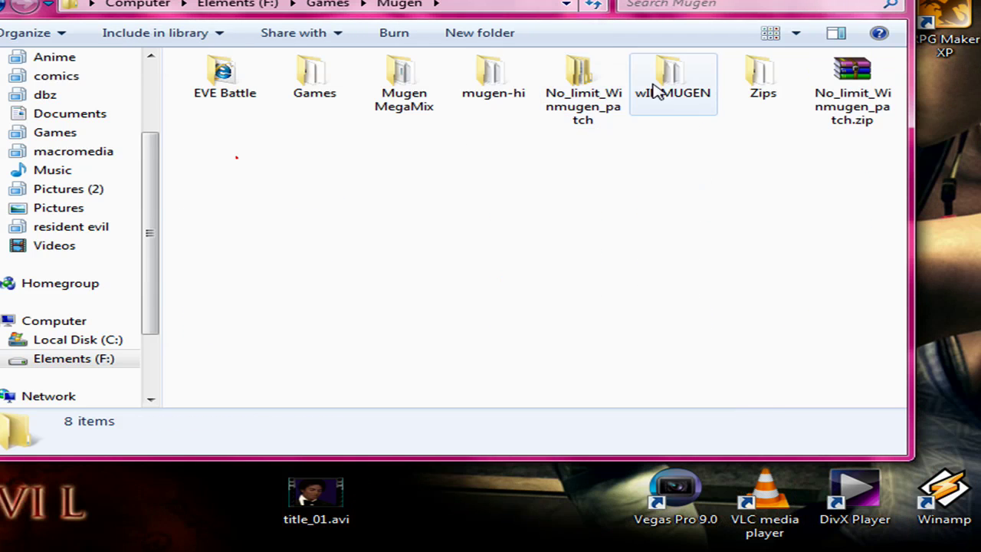
double_click(596, 80)
double_click(239, 88)
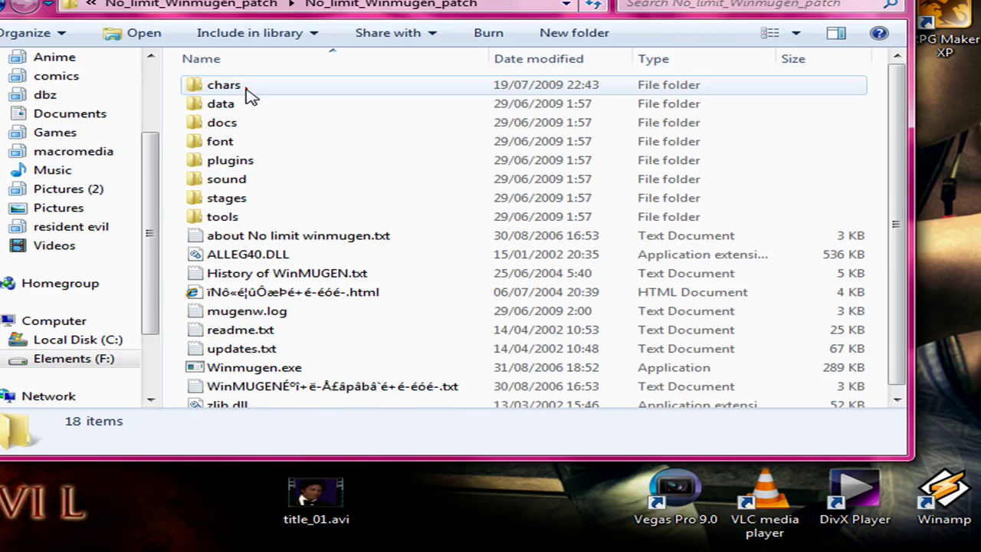
left_click(238, 90)
double_click(237, 91)
Paste the kazuya folder into chars and open it.
right_click(260, 156)
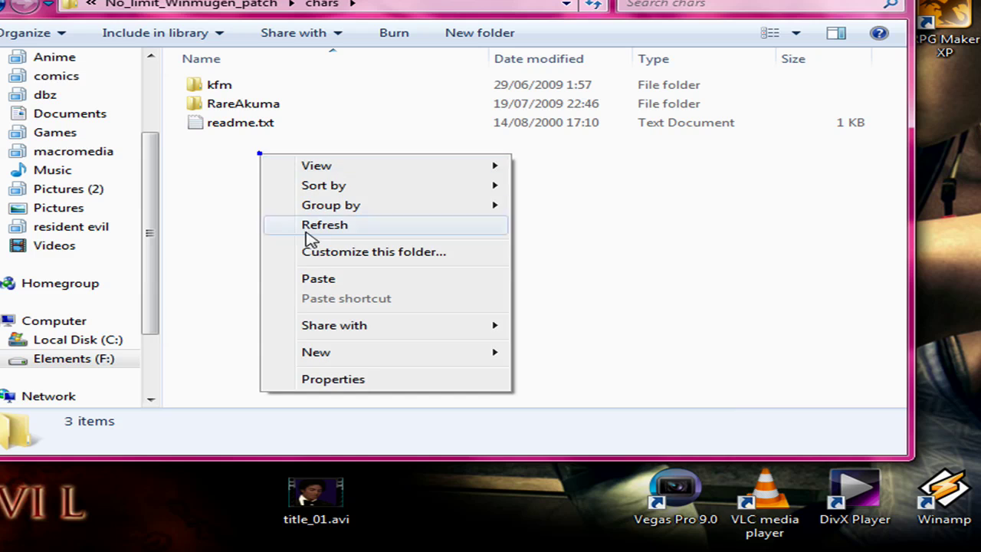
left_click(320, 280)
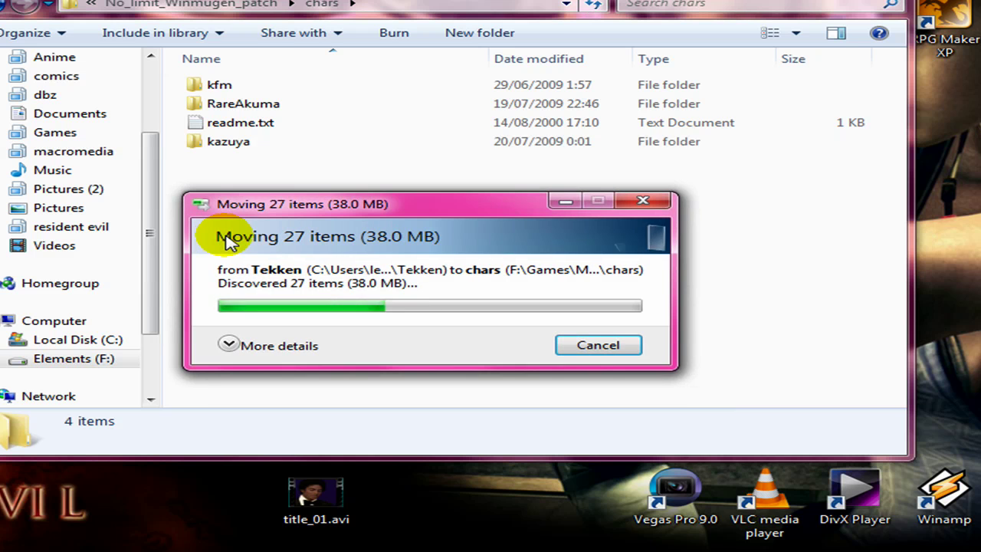
left_click(230, 86)
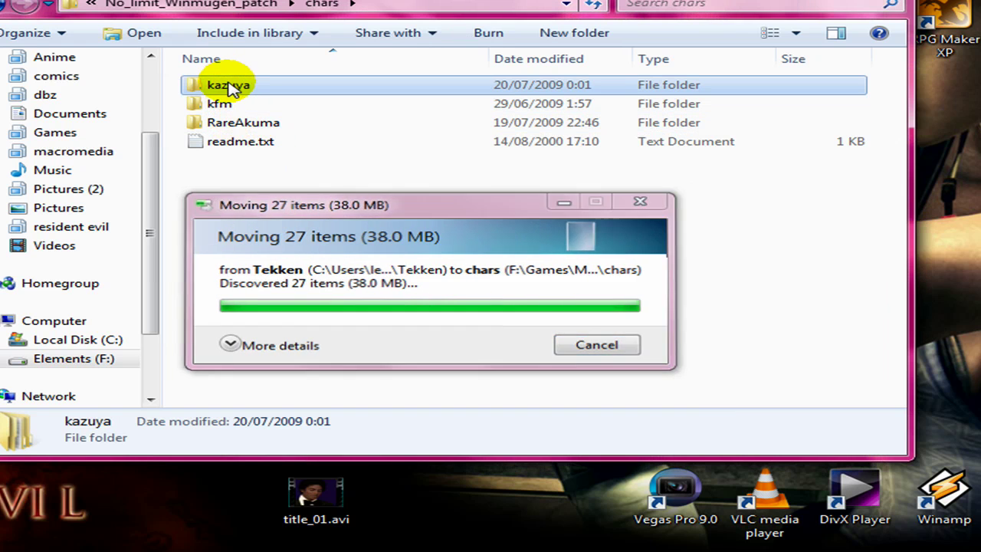
double_click(234, 89)
Cut the inner kazuya folder, paste it into chars, and confirm merging with the existing kazuya folder.
double_click(239, 92)
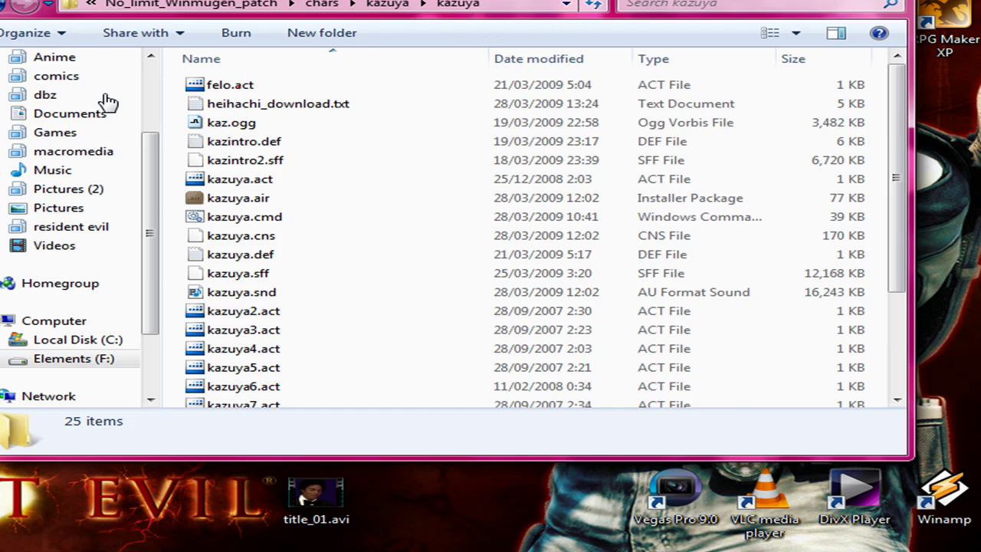
key("BackSpace")
right_click(230, 86)
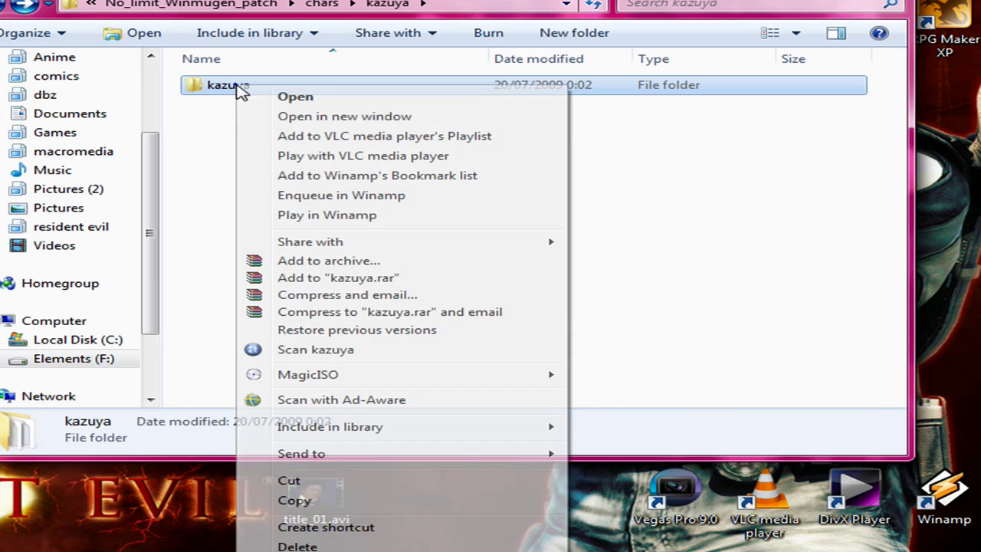
left_click(289, 479)
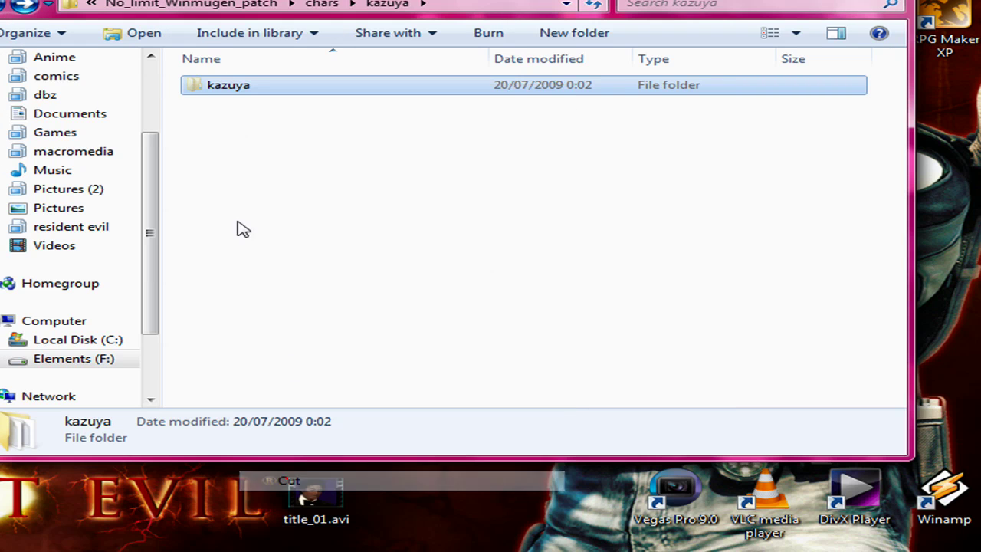
key("BackSpace")
right_click(269, 191)
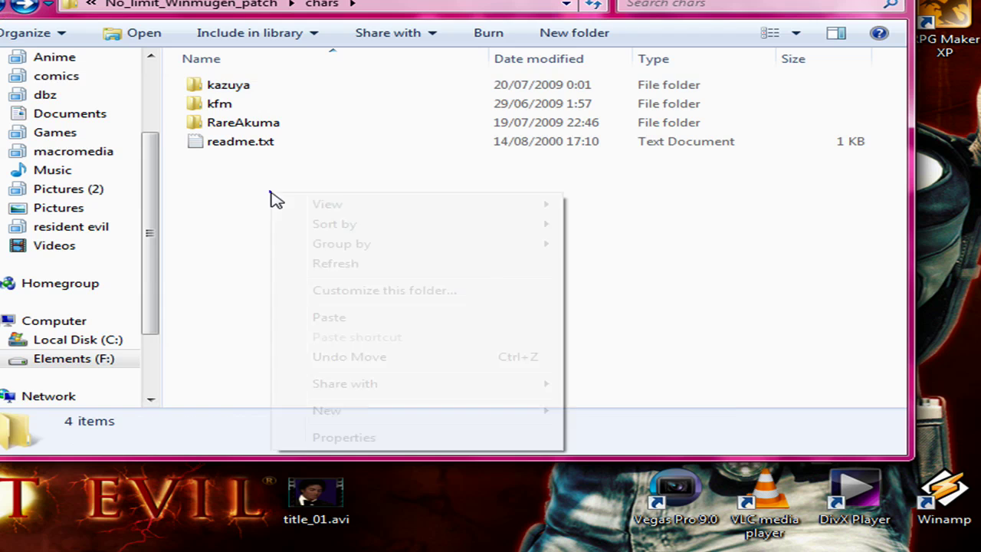
left_click(322, 316)
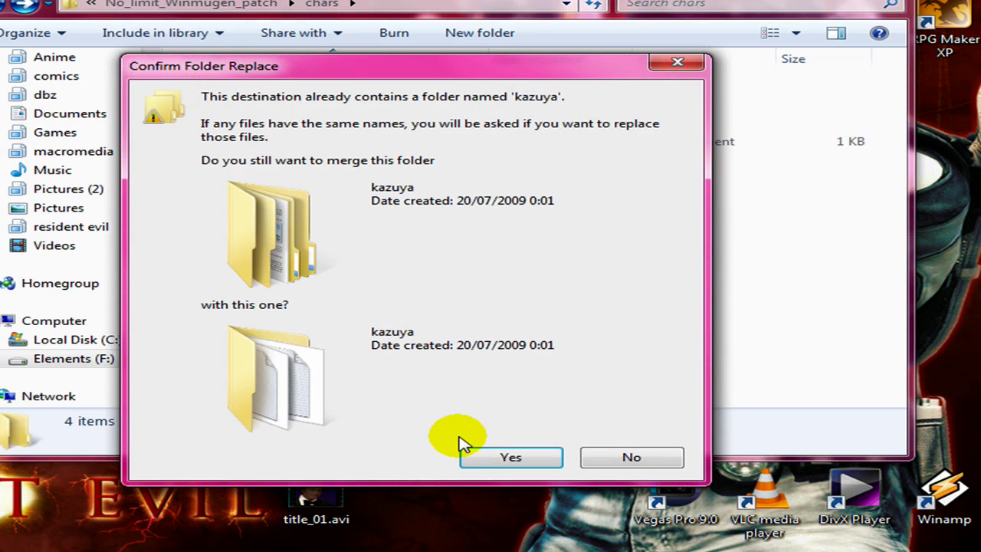
left_click(496, 457)
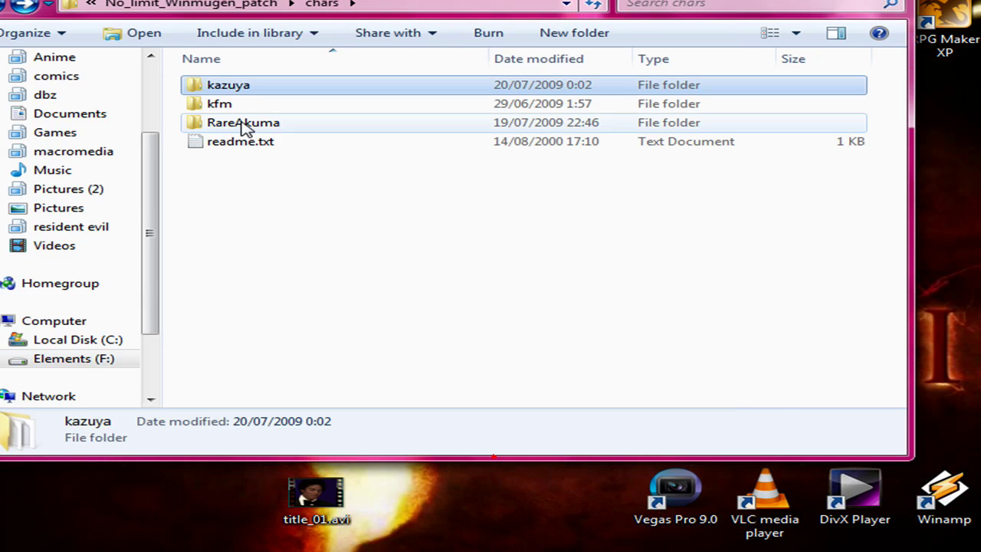
Check the merged kazuya folder's 25 files, then return to chars.
double_click(247, 90)
scroll(284, 313, "down", 3)
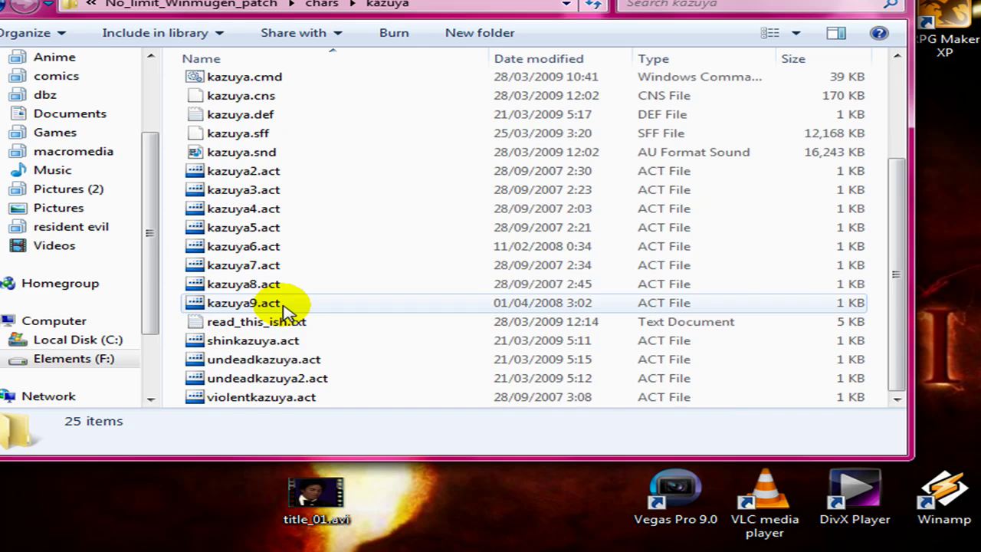
scroll(284, 312, "up", 3)
left_click(22, 4)
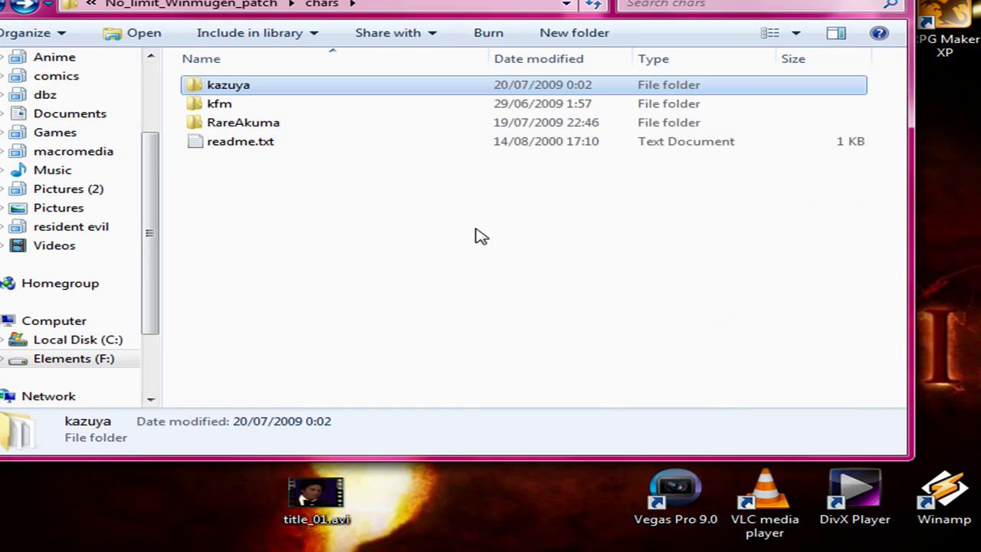
Start File > Open Character and set Look in to the Elements (F:) drive.
left_click(642, 227)
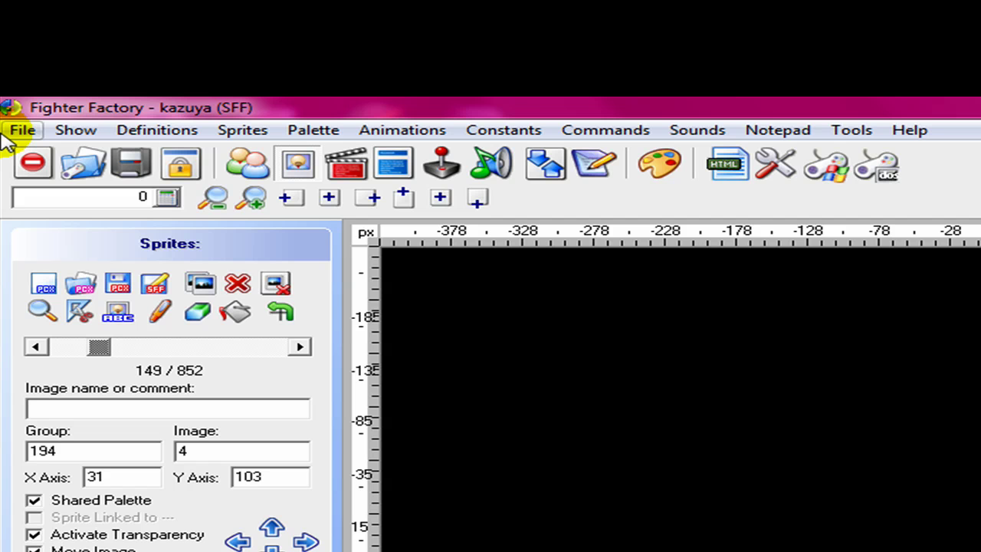
left_click(11, 62)
mouse_move(36, 62)
mouse_move(23, 129)
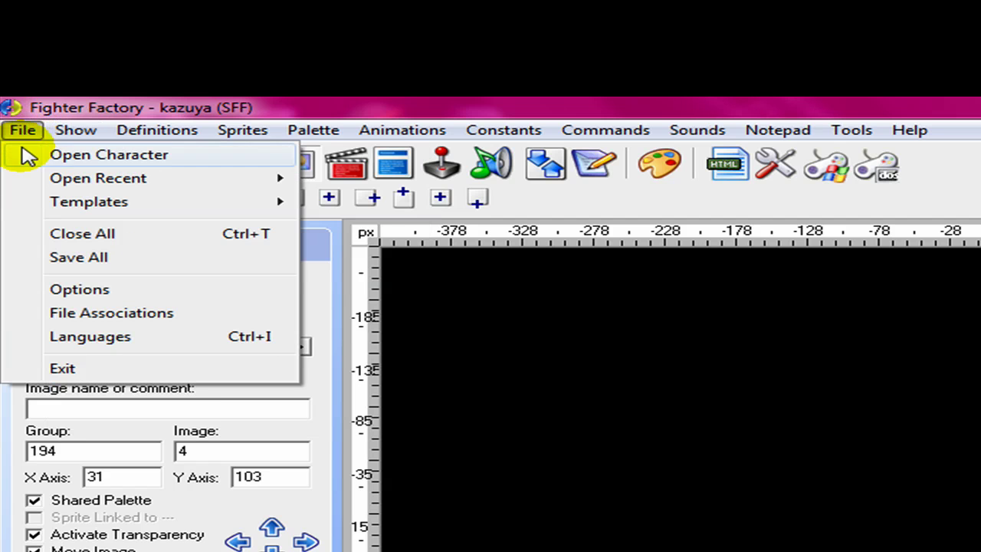
left_click(23, 156)
left_click(977, 315)
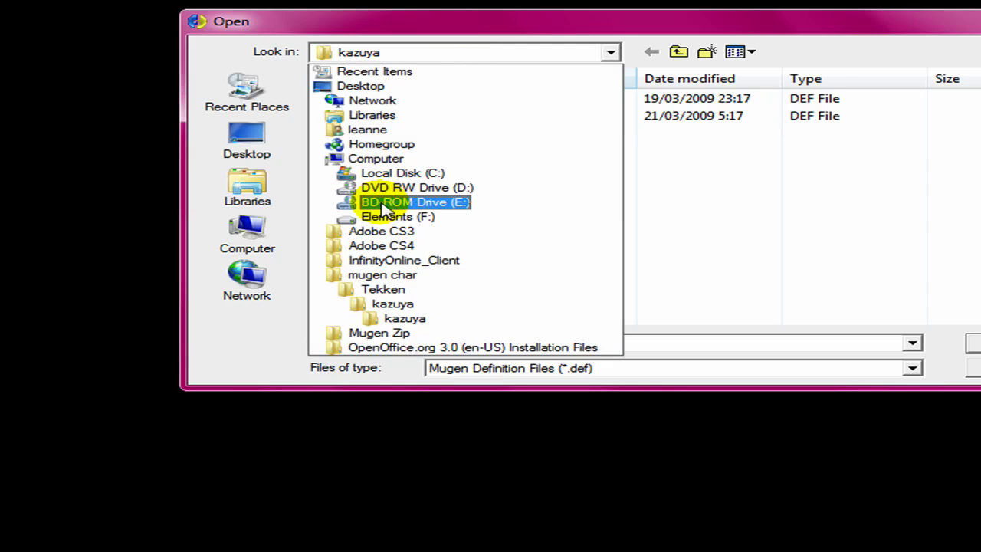
left_click(387, 216)
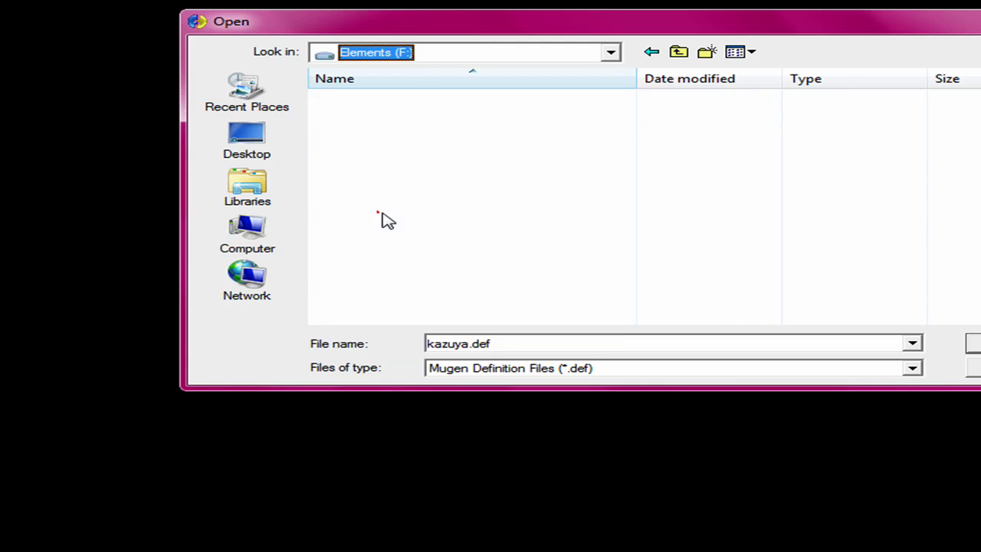
Browse to Games\Mugen\No_limit_Winmugen_patch\chars\kazuya and open kazuya.def.
left_click(435, 175)
double_click(398, 219)
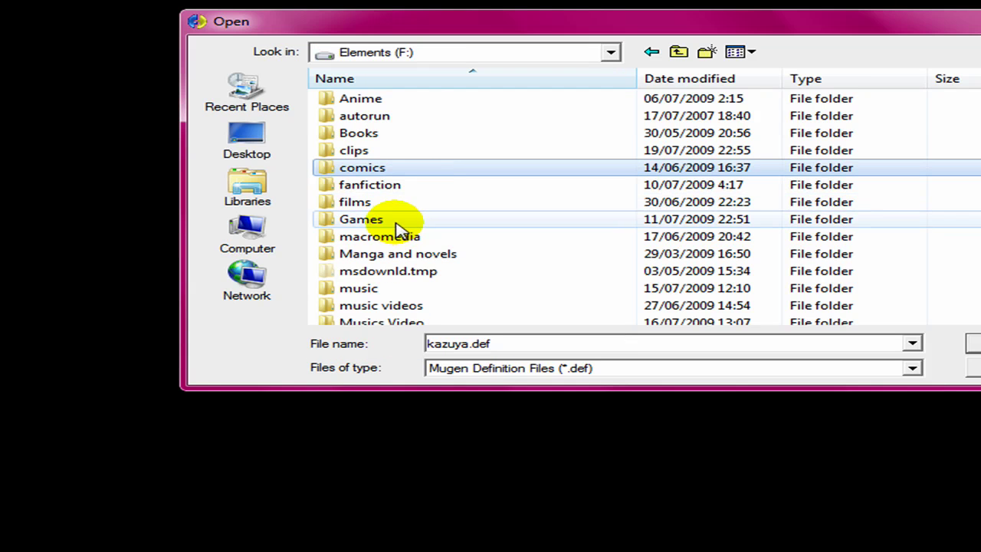
left_click(394, 220)
double_click(374, 165)
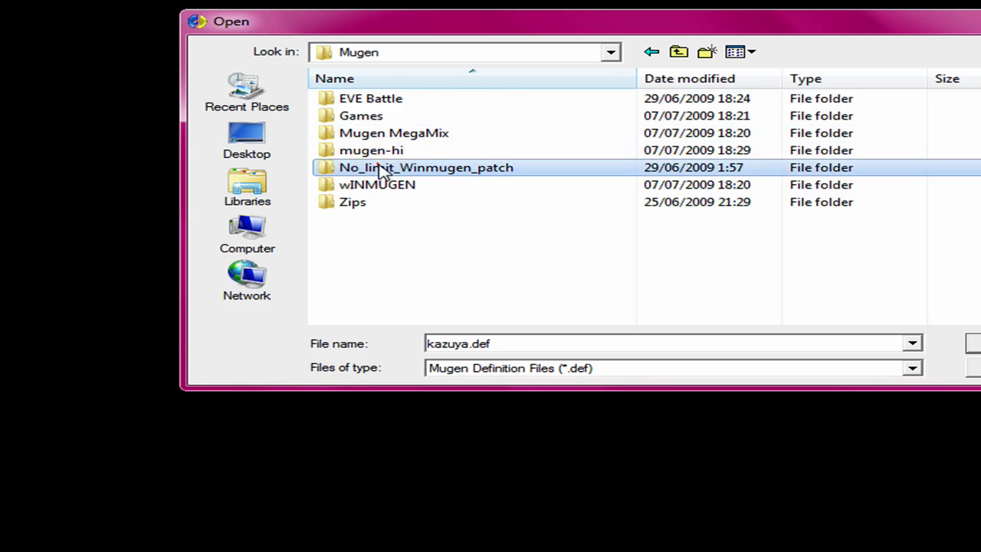
double_click(376, 165)
double_click(368, 107)
double_click(364, 101)
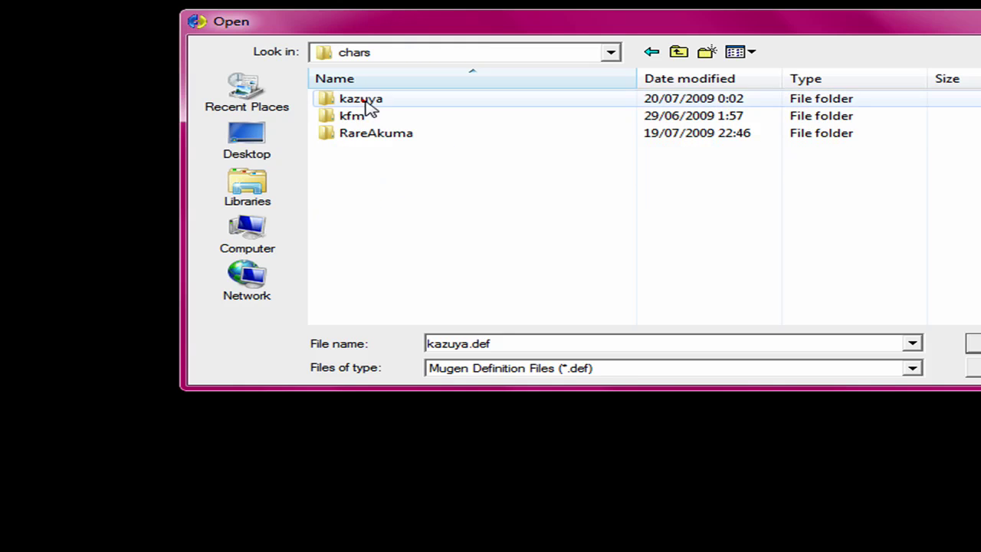
left_click(369, 108)
double_click(369, 103)
left_click(385, 114)
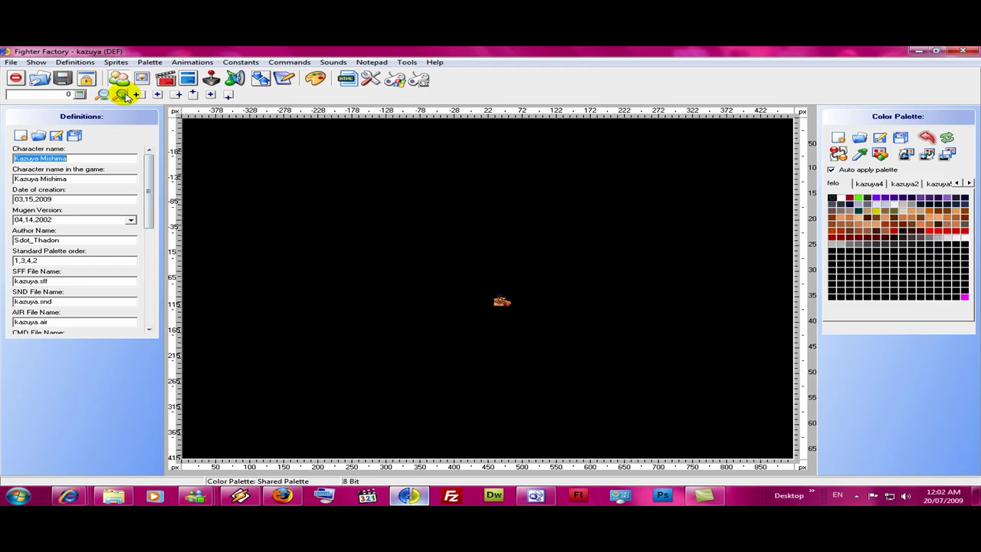
Switch to the Sprites view and slide through Kazuya's 852 sprites.
left_click(136, 80)
left_click_drag(34, 167, 59, 167)
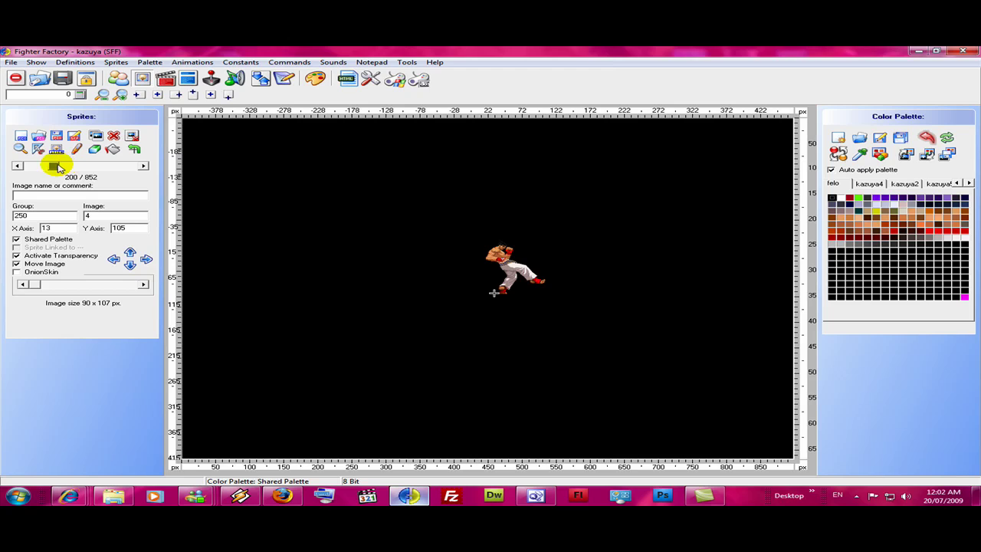
mouse_move(55, 165)
left_mouse_down()
mouse_move(93, 166)
mouse_move(70, 169)
left_mouse_up()
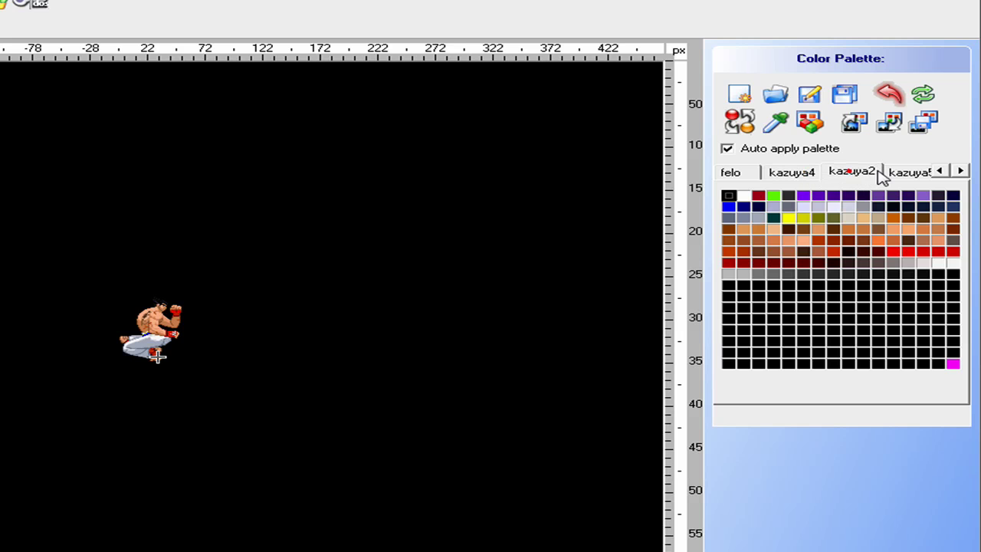
Preview the kazuya5, violentkazuya, kazuya7, undeadkazuya and felo palettes, then apply kazuya2.
left_click(910, 173)
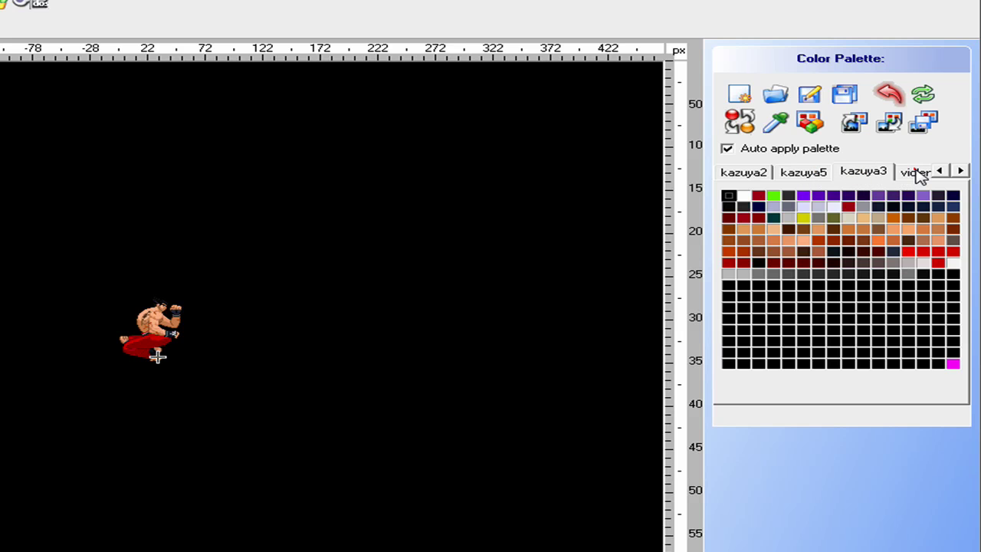
left_click(916, 173)
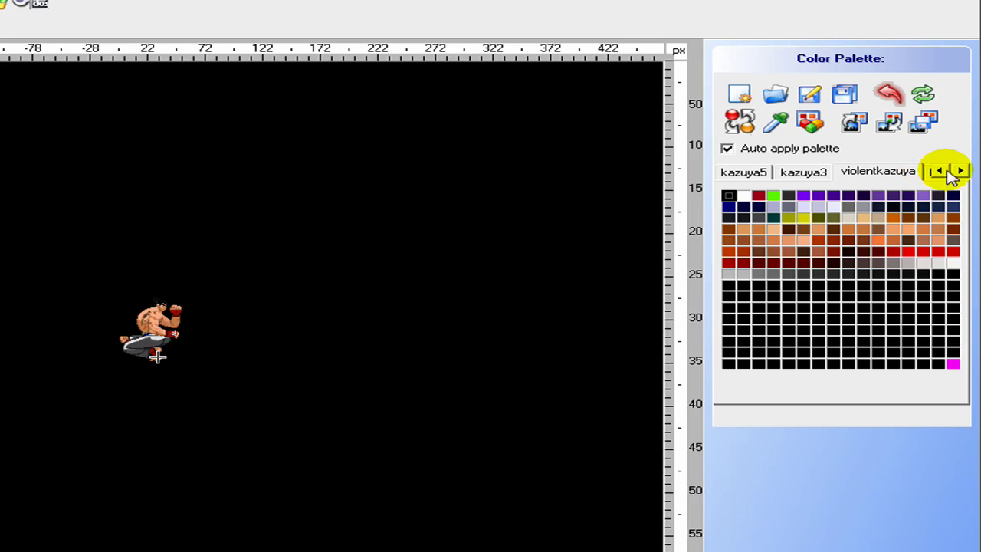
left_click(959, 170)
left_click(902, 171)
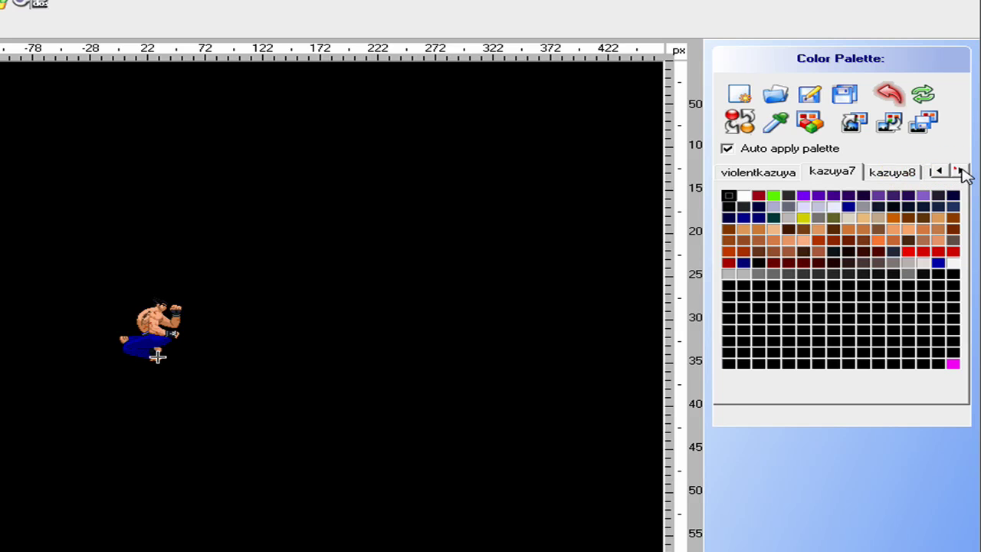
left_click(869, 175)
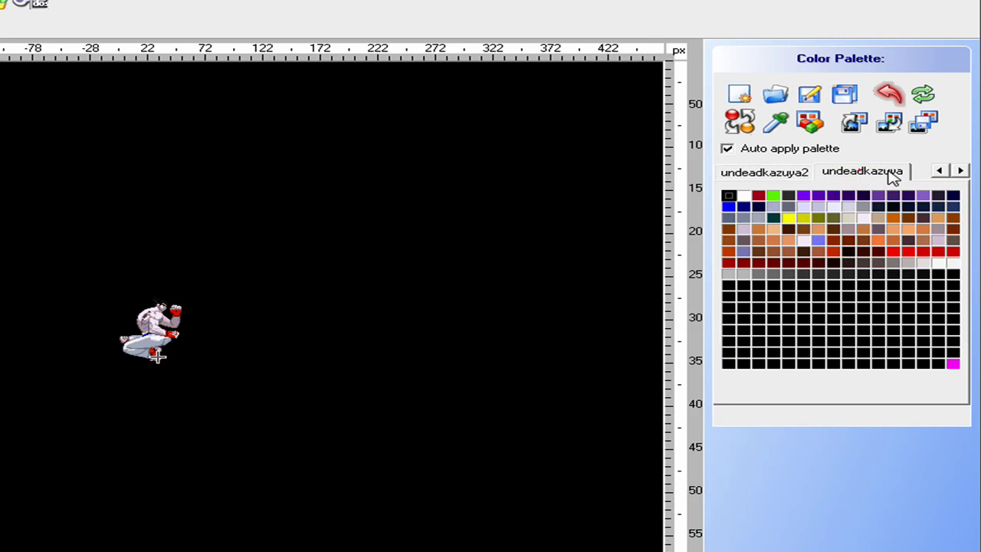
left_click(938, 170)
left_click(938, 170)
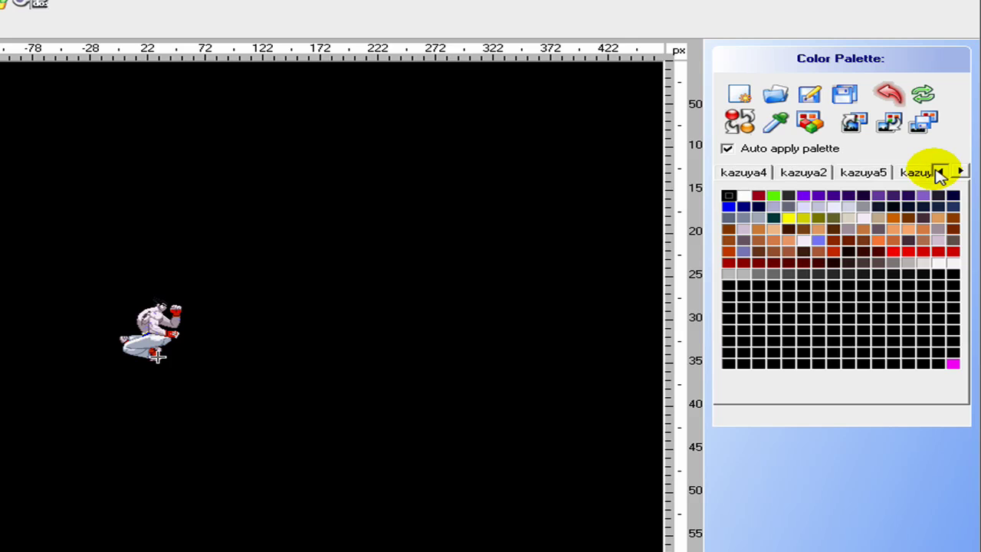
left_click(737, 172)
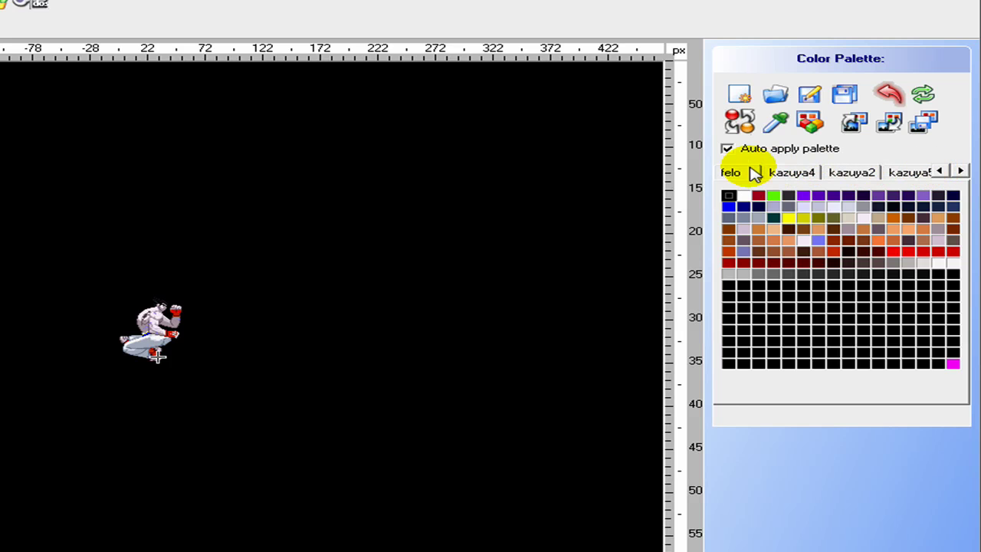
left_click(852, 174)
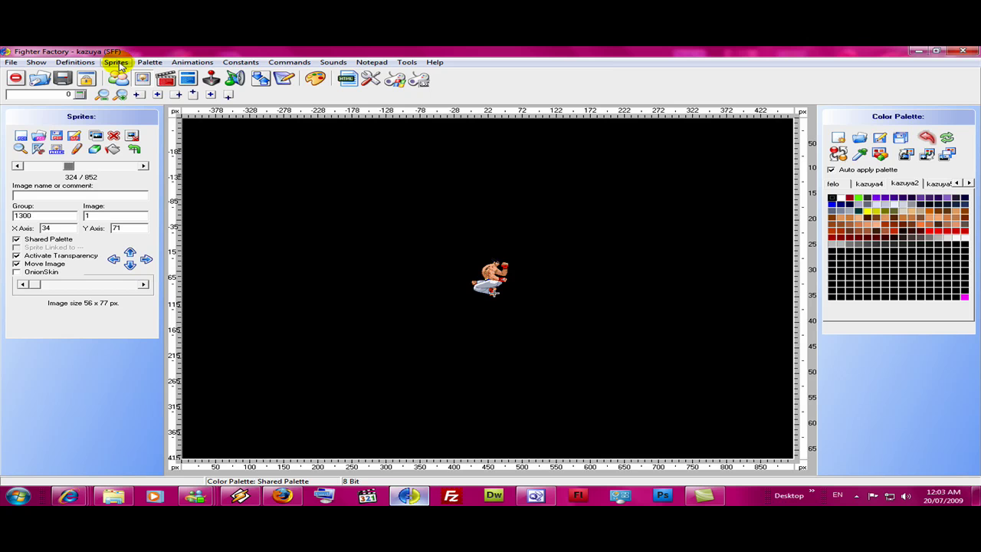
Start saving all sprites to image files, keeping the kazuya folder as the location.
left_click(115, 62)
left_click(289, 404)
left_click(826, 254)
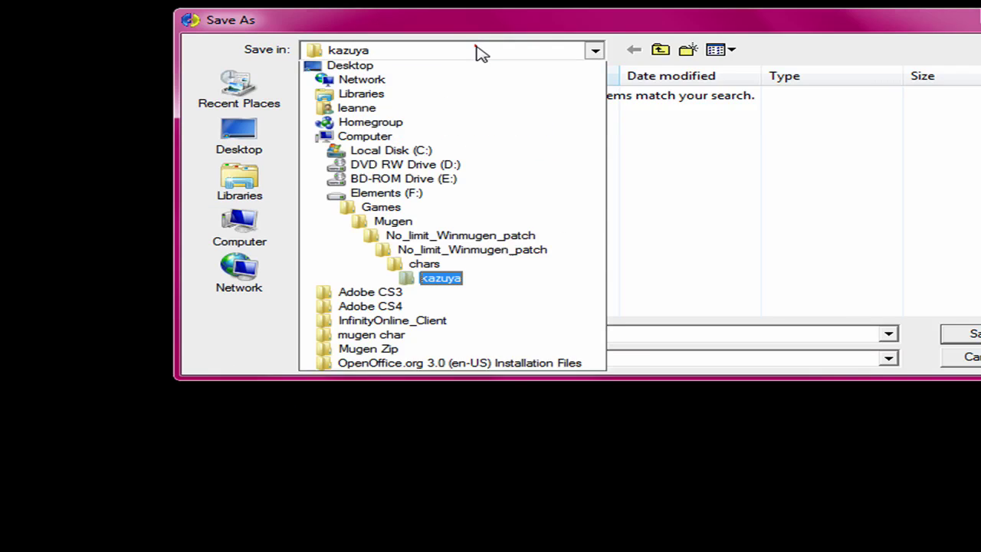
left_click(823, 255)
Create a 'New folder' inside kazuya and make it the save location.
right_click(437, 135)
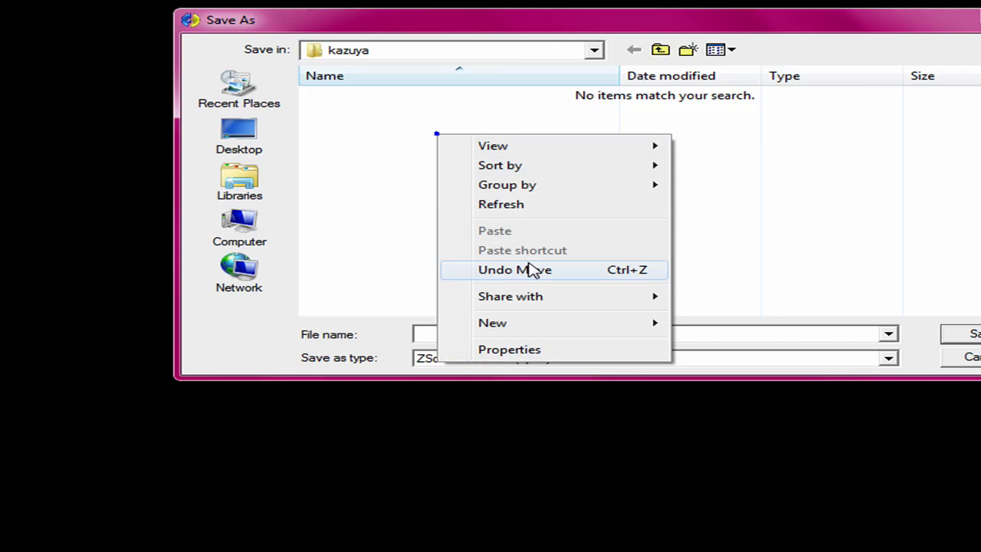
left_click(519, 322)
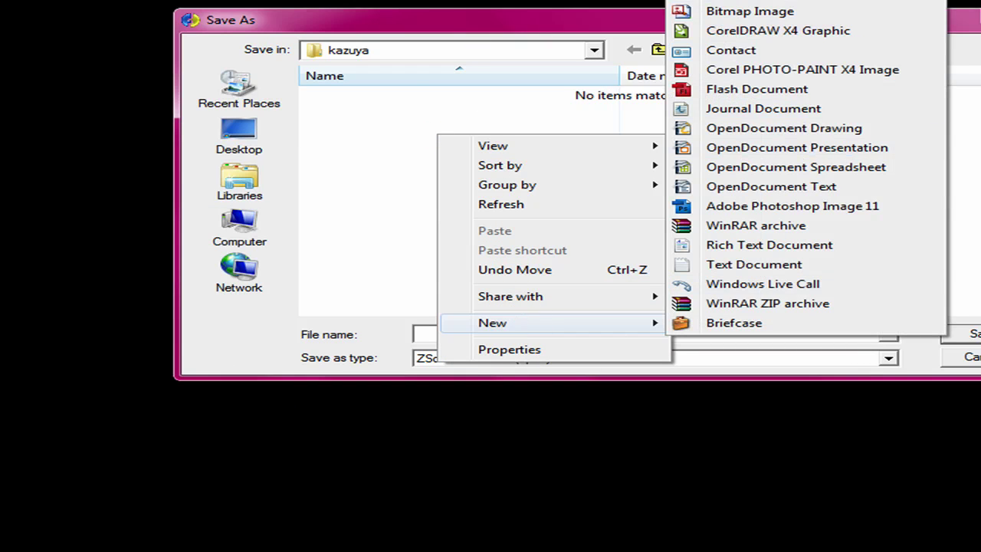
left_click(721, 1)
left_click(399, 193)
double_click(397, 97)
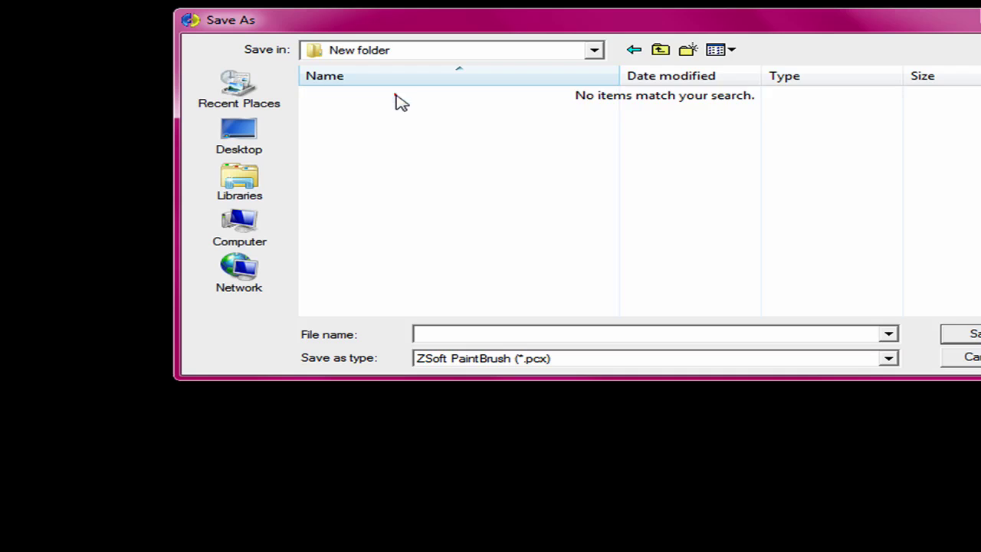
Export the sprites as GIF files named from 1.
left_click(671, 360)
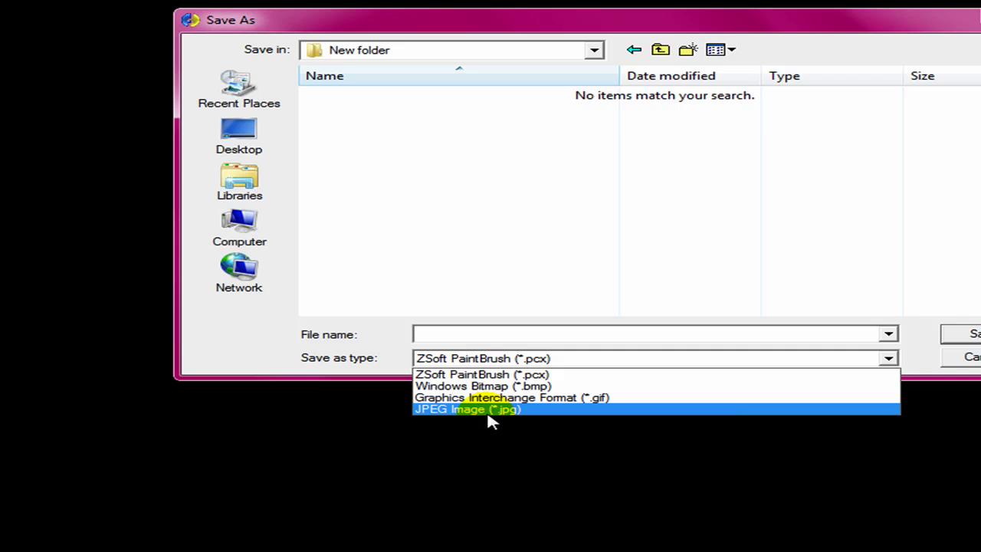
left_click(532, 396)
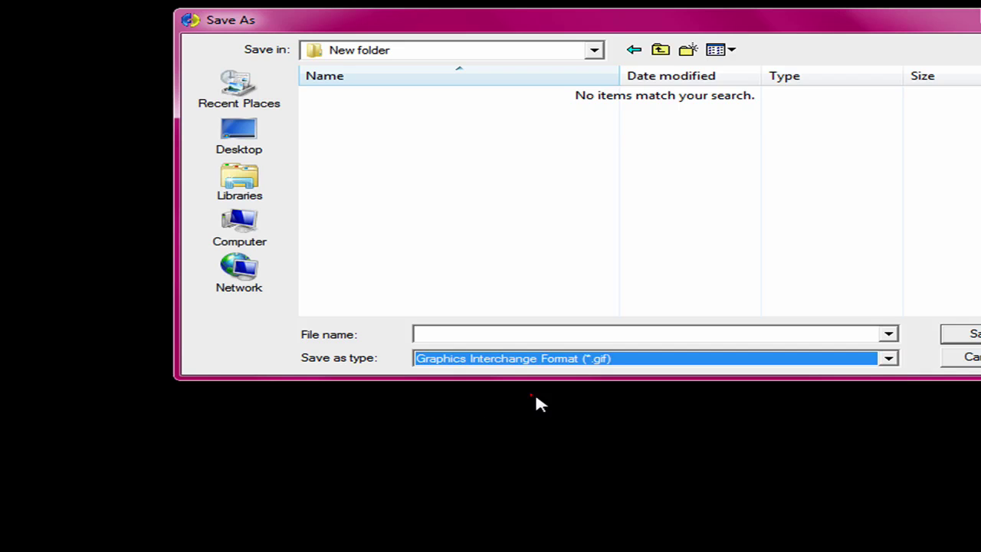
left_click(580, 333)
type("1")
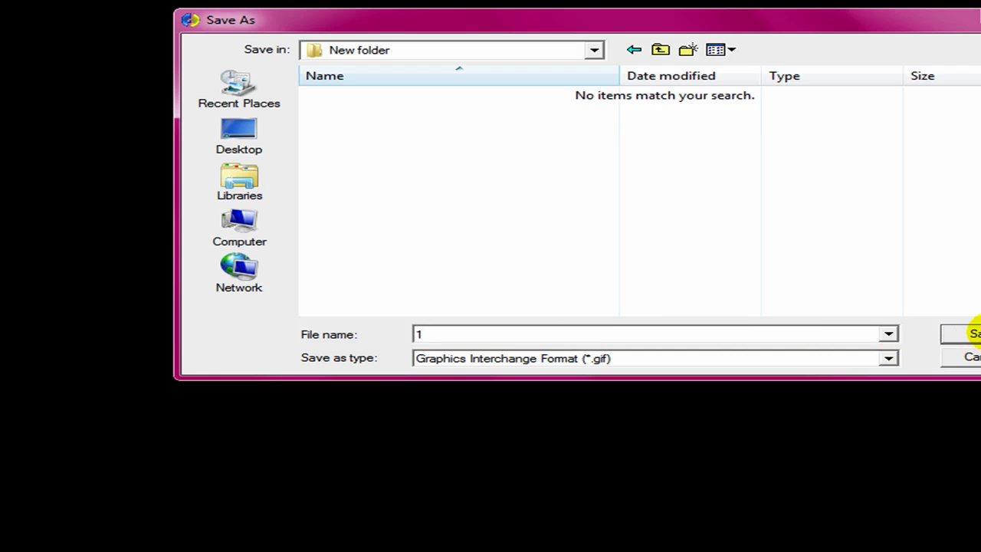
left_click(967, 333)
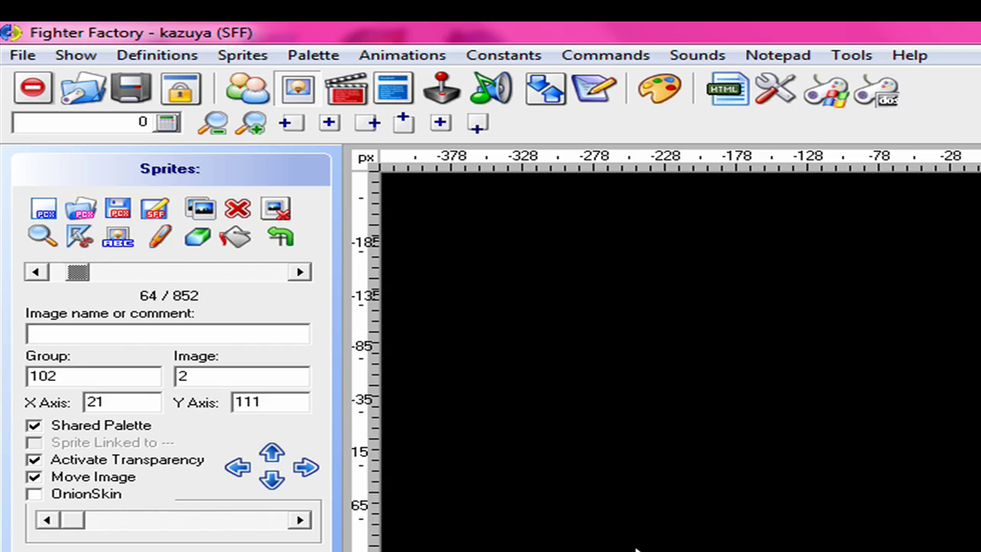
Let the GIF export step through the sprites until it reaches sprite 823 of 852.
key("Right")
key("Right")
key("Right")
key("Right")
key("Right")
key("Right")
key("Right")
key("Right")
key("Right")
key("Right")
key("Right")
key("Right")
key("Right")
key("Right")
key("Right")
key("Right")
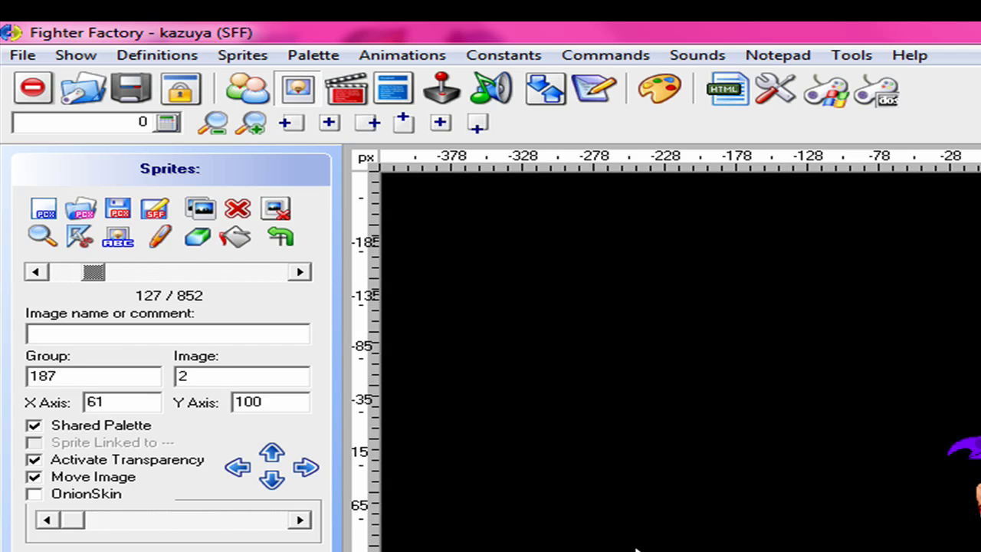
key("Right")
key("Right")
key("Right")
key("Right")
key("Right")
key("Right")
key("Right")
key("Right")
key("Right")
key("Right")
key("Right")
key("Right")
key("Right")
key("Right")
key("Right")
key("Right")
key("Right")
key("Right")
key("Right")
key("Right")
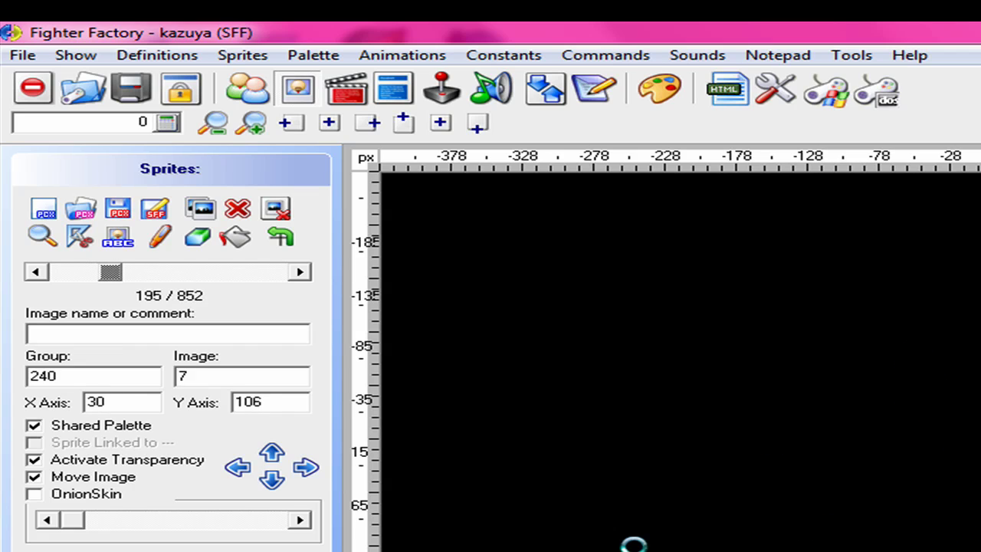
key("Right")
key("Right")
key("Right")
key("Right")
key("Right")
key("Right")
key("Right")
key("Right")
key("Right")
key("Right")
key("Right")
key("Right")
key("Right")
key("Right")
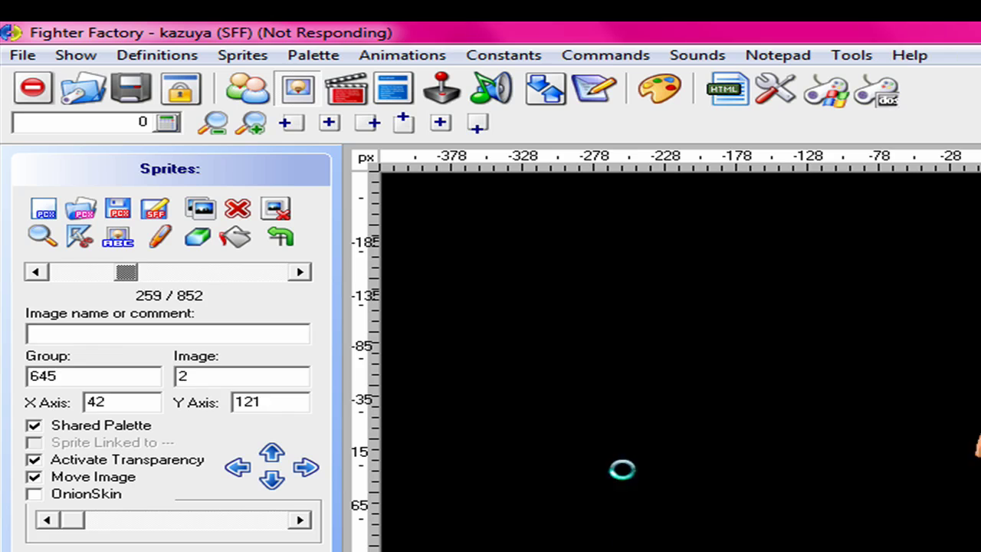
key("Right")
key("Right")
key("Right")
key("Right")
key("Right")
key("Right")
key("Right")
key("Right")
key("Right")
key("Right")
key("Right")
key("Right")
key("Right")
key("Right")
key("Right")
key("Right")
key("Right")
key("Right")
key("Right")
key("Right")
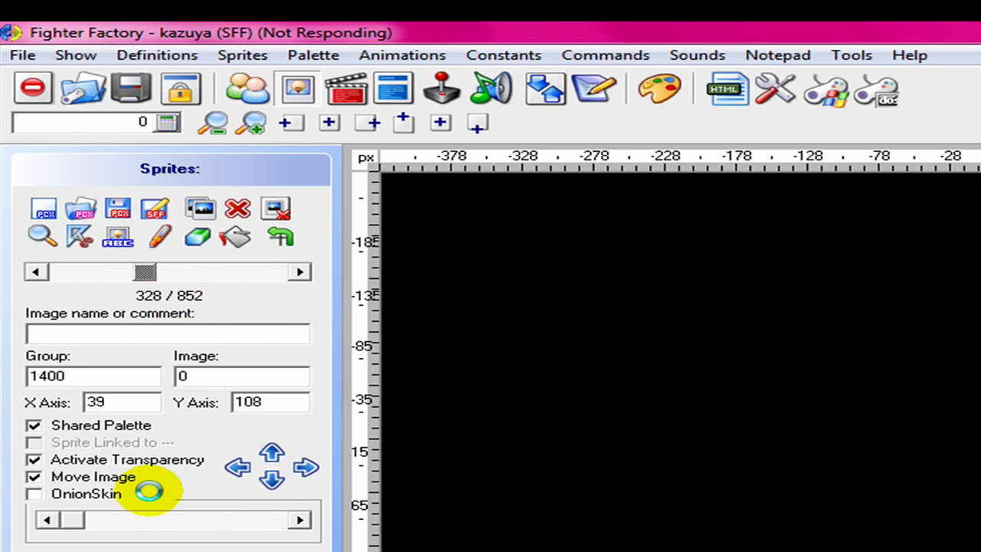
key("Right")
key("Right")
key("Right")
key("Right")
key("Right")
key("Right")
key("Right")
key("Right")
key("Right")
key("Right")
key("Right")
key("Right")
key("Right")
key("Right")
key("Right")
key("Right")
key("Right")
key("Right")
key("Right")
key("Right")
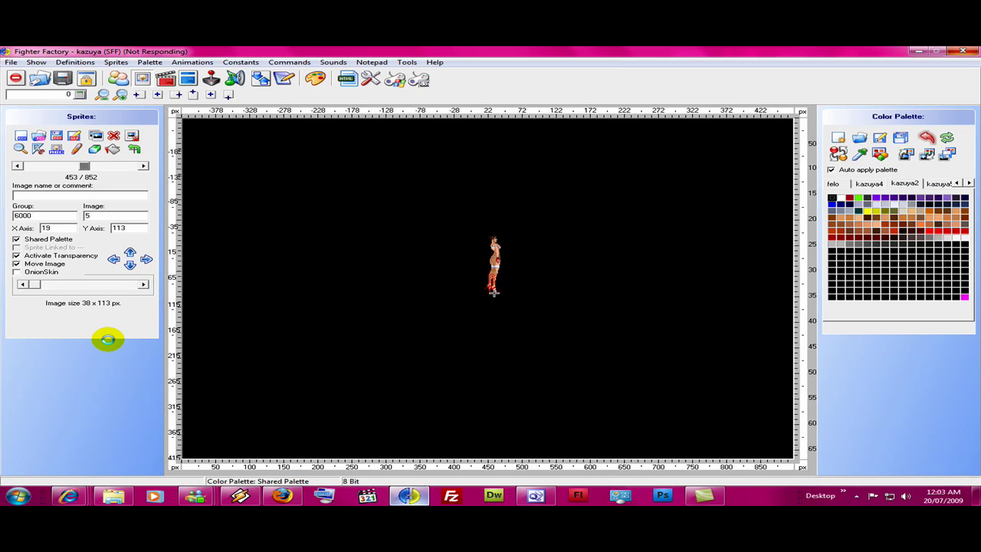
key("Right")
key("Right")
key("Right")
key("Right")
key("Right")
key("Right")
key("Right")
key("Right")
key("Right")
key("Right")
key("Right")
key("Right")
key("Right")
key("Right")
key("Right")
key("Right")
key("Right")
key("Right")
key("Right")
key("Right")
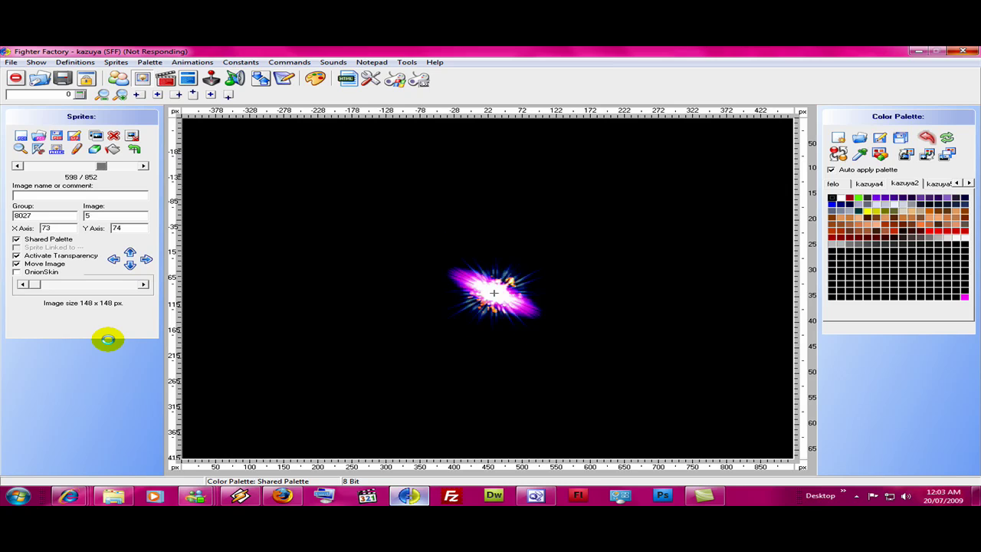
key("Right")
key("Right")
key("Right")
key("Right")
key("Right")
key("Right")
key("Right")
key("Right")
key("Right")
key("Right")
key("Right")
key("Right")
key("Right")
key("Right")
key("Right")
key("Right")
key("Right")
key("Right")
key("Right")
key("Right")
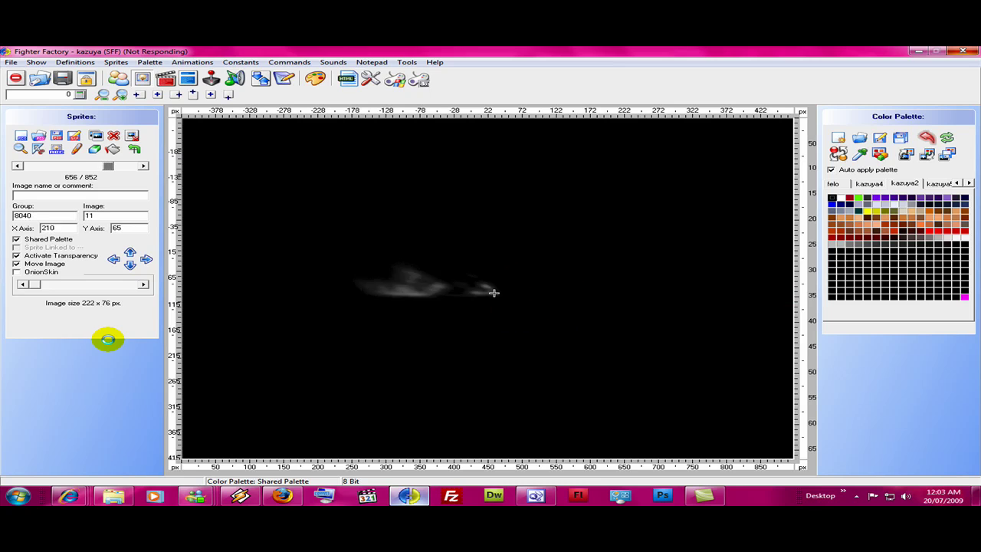
key("Right")
key("Right")
key("Right")
key("Right")
key("Right")
key("Right")
key("Right")
key("Right")
key("Right")
key("Right")
key("Right")
key("Right")
key("Right")
key("Right")
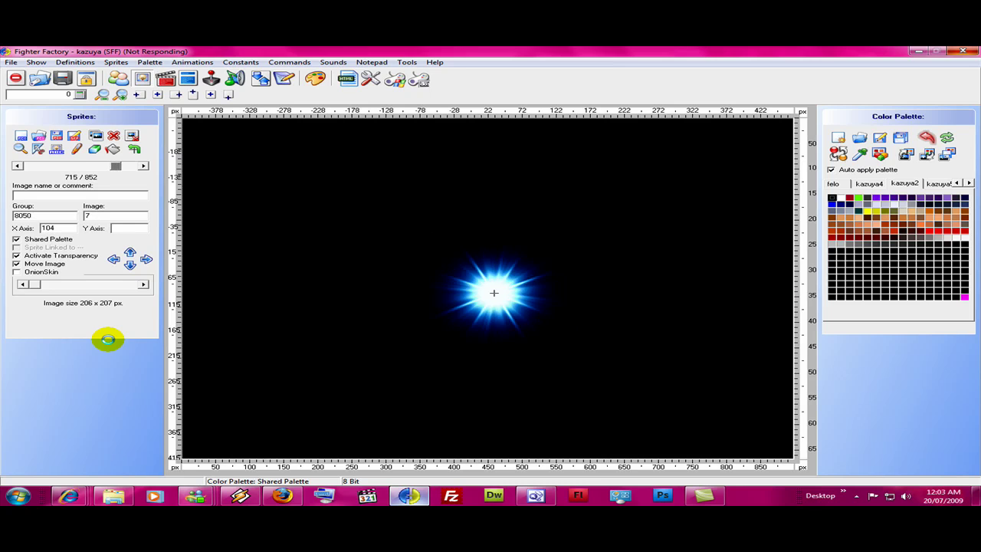
key("Right")
key("Right")
key("Right")
key("Right")
key("Right")
key("Right")
key("Right")
key("Right")
key("Right")
key("Right")
key("Right")
key("Right")
key("Right")
key("Right")
key("Right")
key("Right")
key("Right")
key("Right")
key("Right")
key("Right")
key("Right")
key("Right")
key("Right")
key("Right")
key("Right")
key("Right")
key("Right")
key("Right")
key("Right")
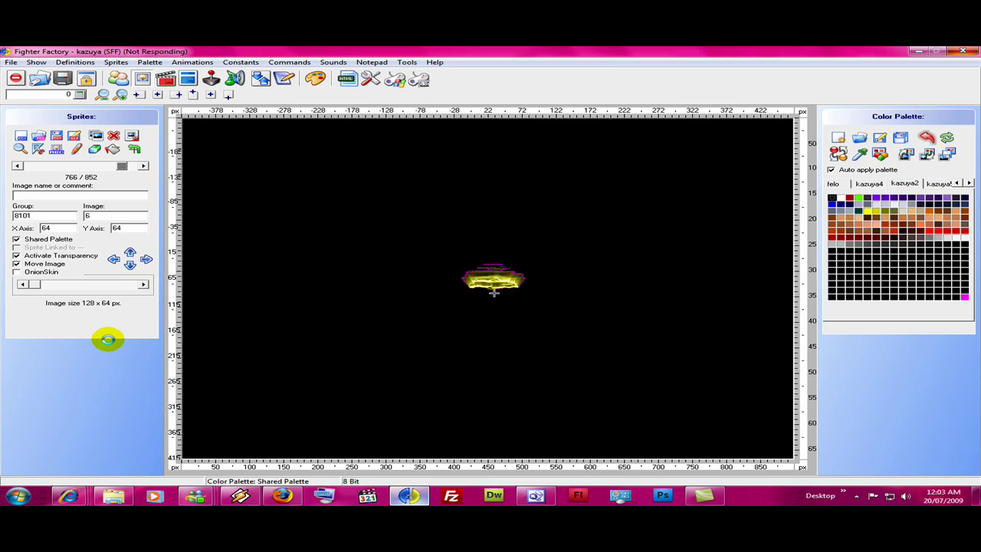
key("Right")
key("Right")
key("Right")
key("Right")
key("Right")
key("Right")
key("Right")
key("Right")
key("Right")
key("Right")
key("Right")
key("Right")
key("Right")
key("Right")
key("Right")
key("Right")
key("Right")
key("Right")
key("Right")
key("Right")
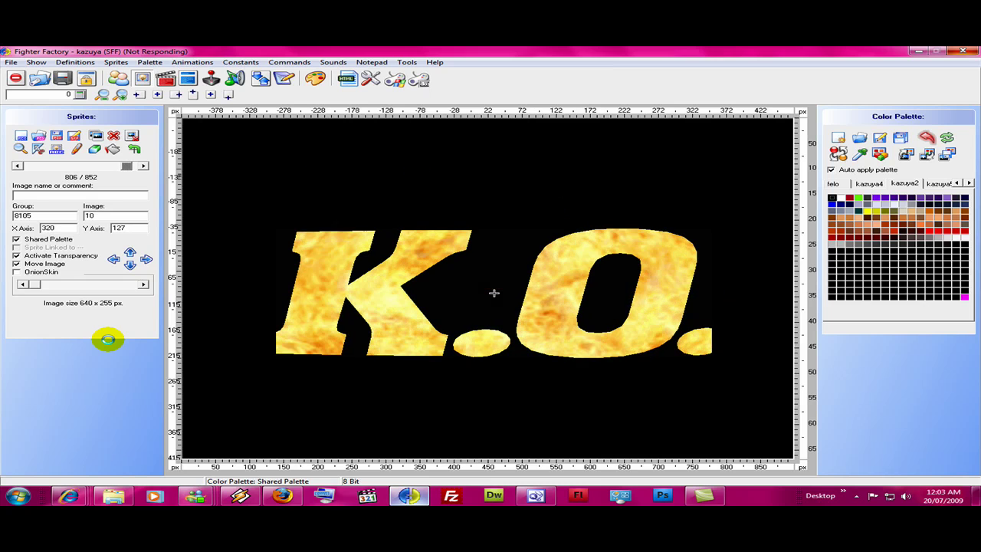
key("Right")
key("Right")
key("Right")
key("Right")
key("Right")
key("Right")
key("Right")
key("Right")
key("Right")
key("Right")
key("Right")
key("Right")
key("Right")
key("Right")
key("Right")
key("Right")
key("Right")
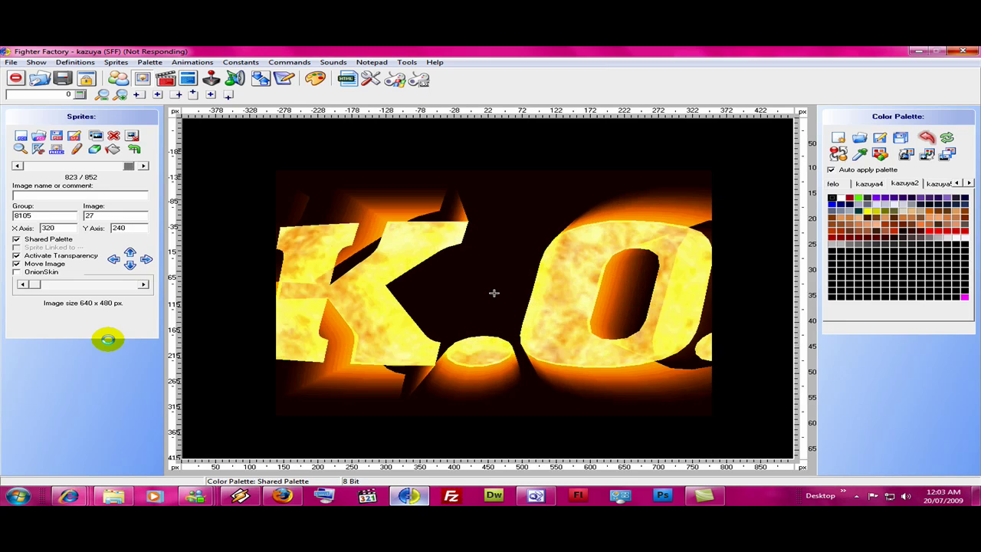
key("Right")
key("Right")
key("Right")
key("Right")
key("Right")
key("Right")
key("Right")
key("Right")
key("Right")
key("Right")
key("Right")
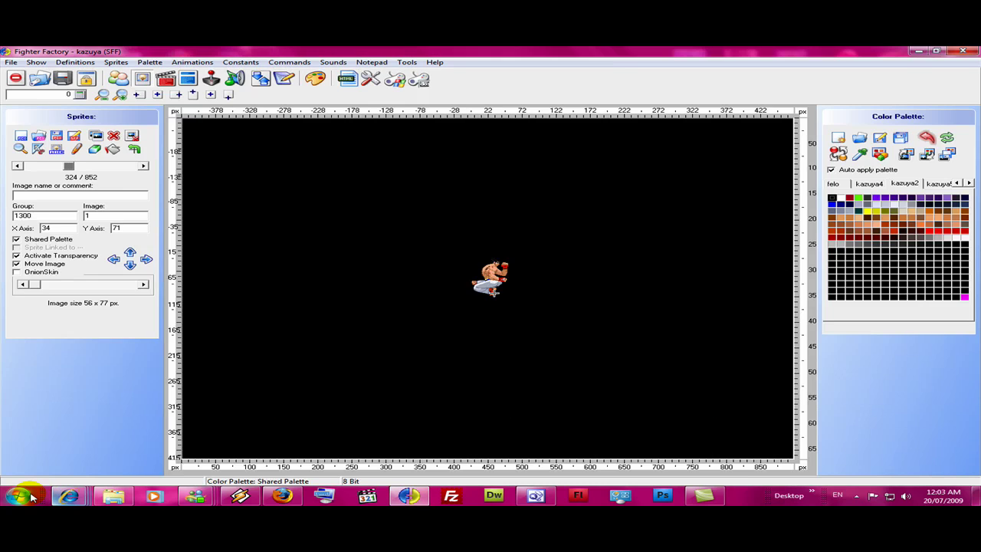
From Computer, browse to Elements (F:) > Games > Mugen > No_limit_Winmugen_patch.
left_click(17, 496)
left_click(191, 367)
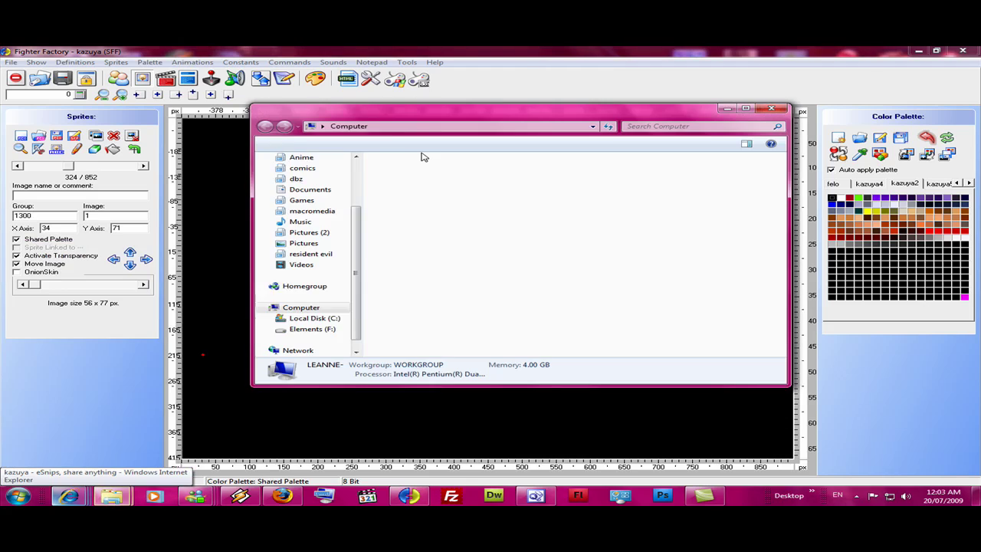
left_click(616, 180)
double_click(615, 181)
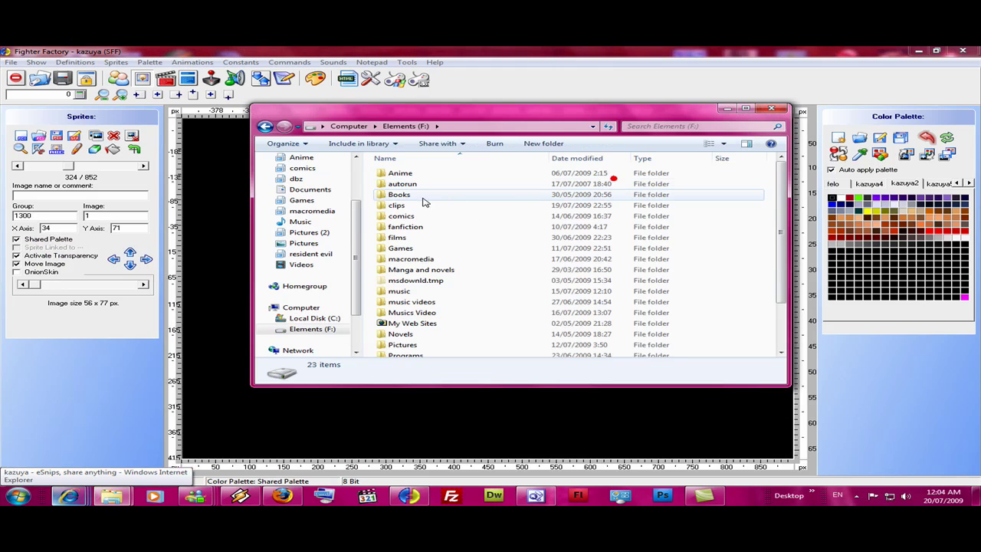
left_click(407, 251)
double_click(406, 251)
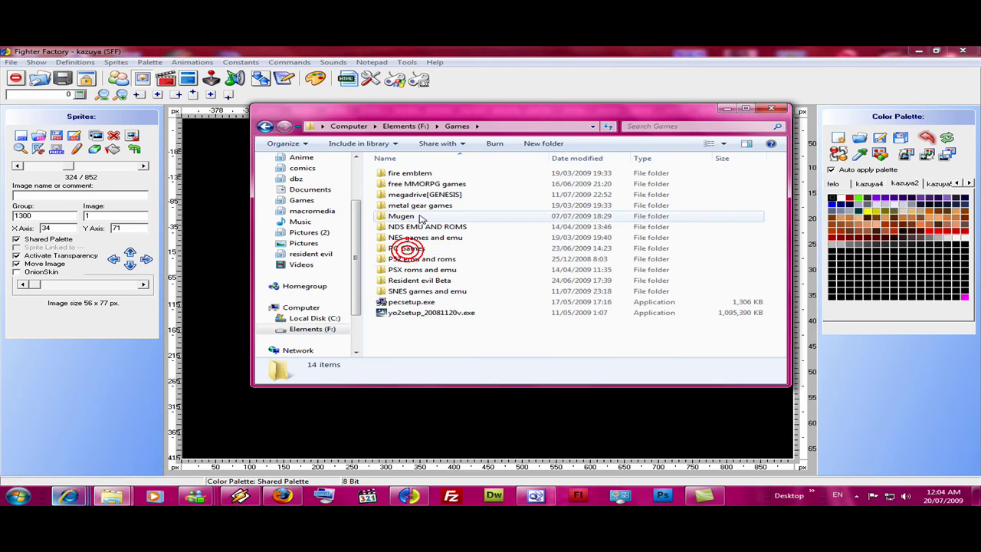
double_click(419, 214)
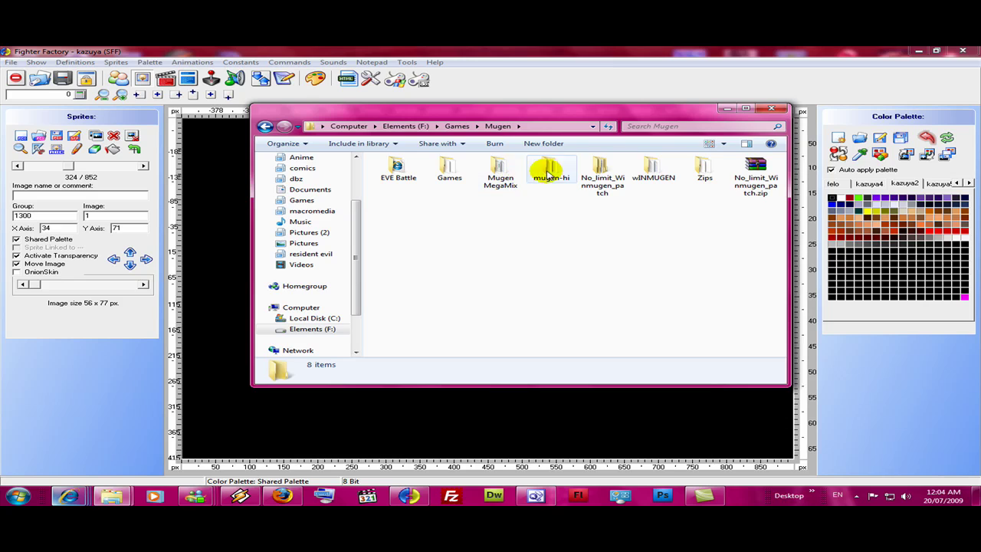
left_click(600, 170)
double_click(599, 170)
Open chars > kazuya > New folder, confirm the 852 GIFs, close it, and disable sprite transparency.
left_click(404, 174)
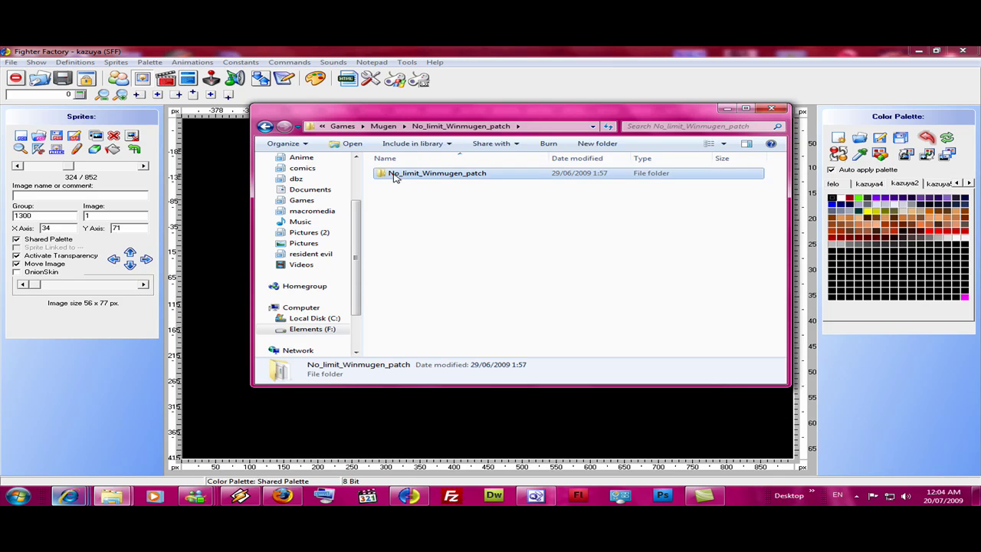
double_click(404, 174)
left_click(406, 174)
double_click(406, 175)
left_click(406, 174)
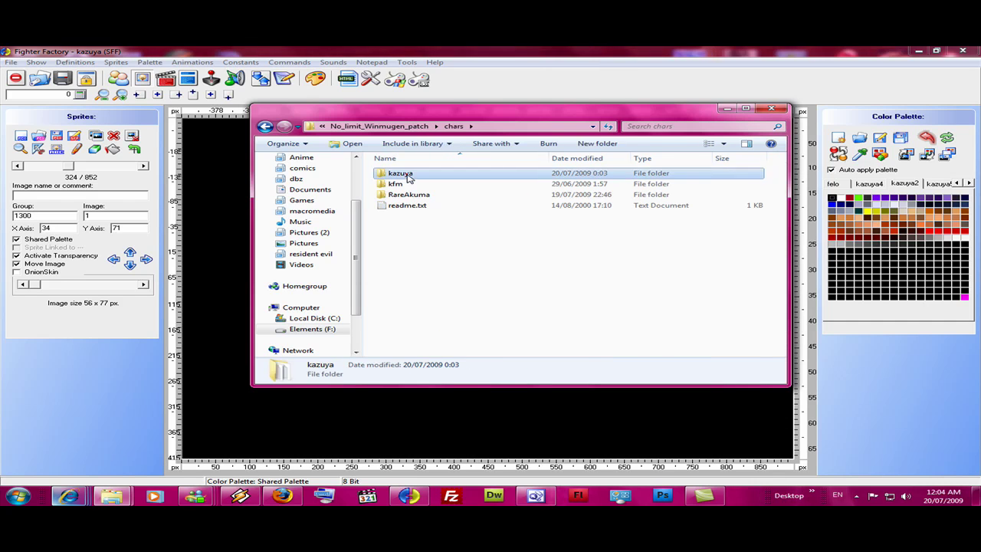
double_click(406, 175)
left_click(406, 174)
double_click(406, 175)
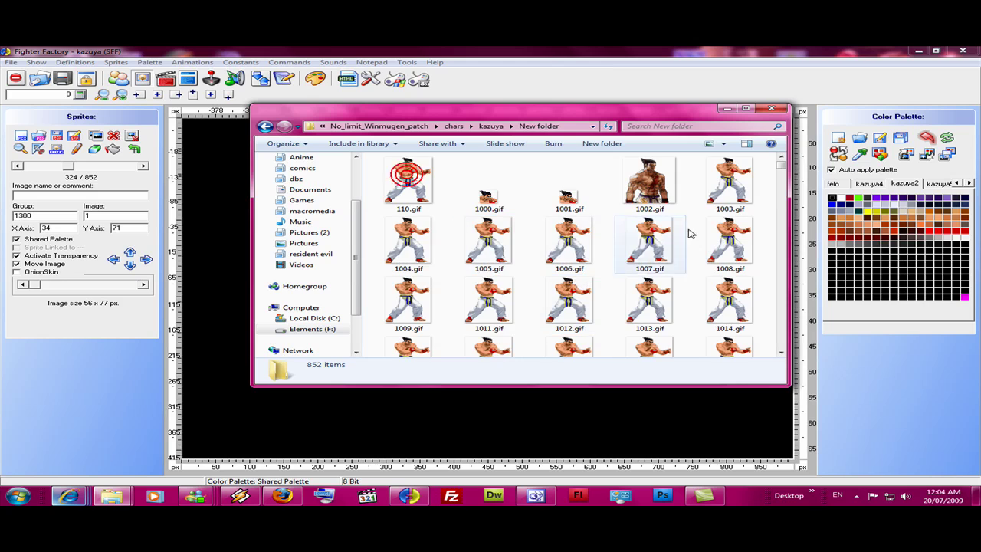
left_click_drag(781, 167, 782, 240)
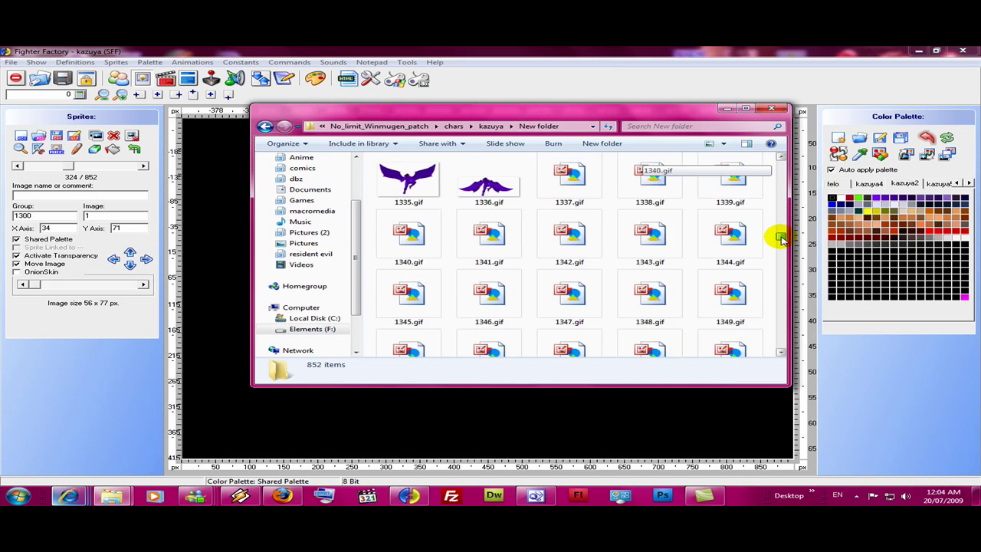
left_click(771, 109)
left_click(16, 255)
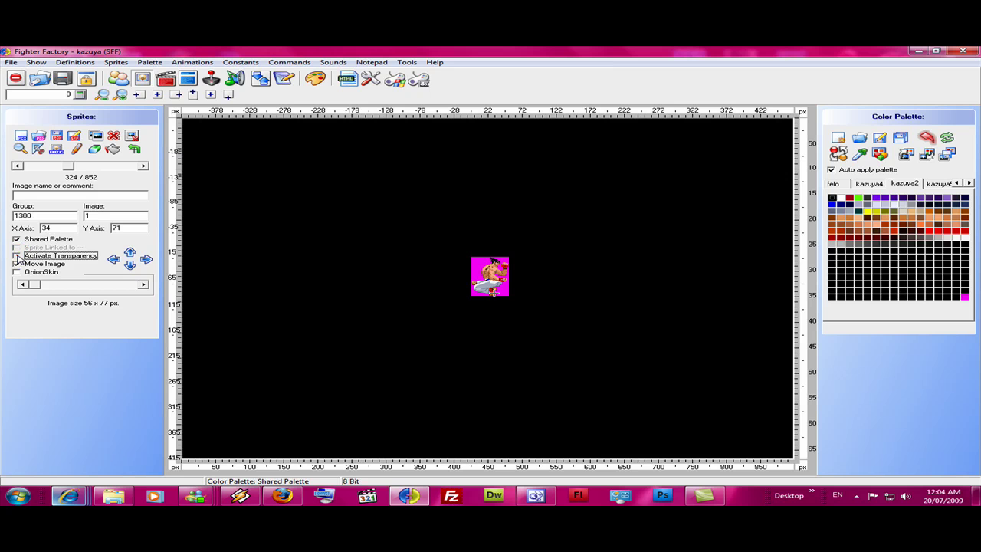
Toggle Auto apply palette and switch the sprite to the kazuya4 palette with green trousers.
left_click(831, 170)
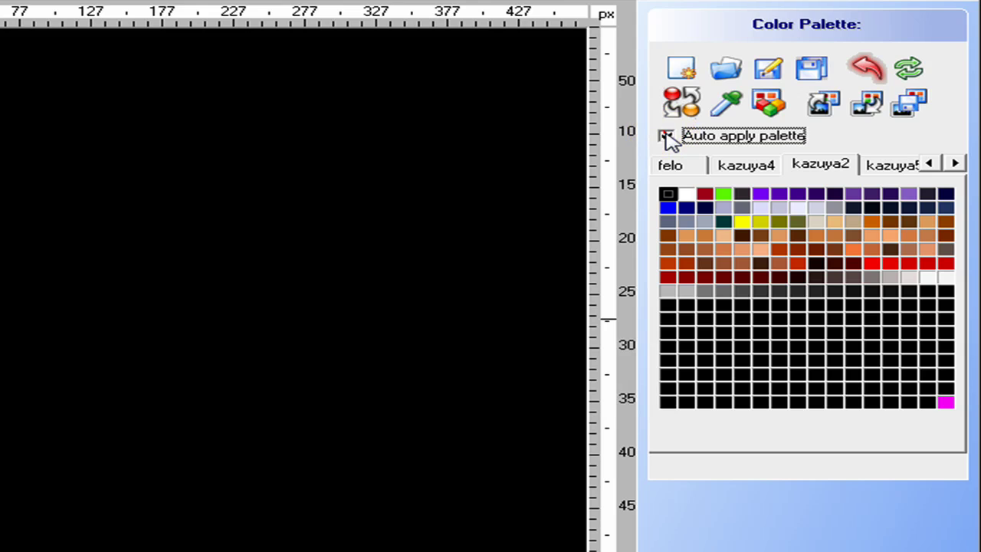
left_click(758, 172)
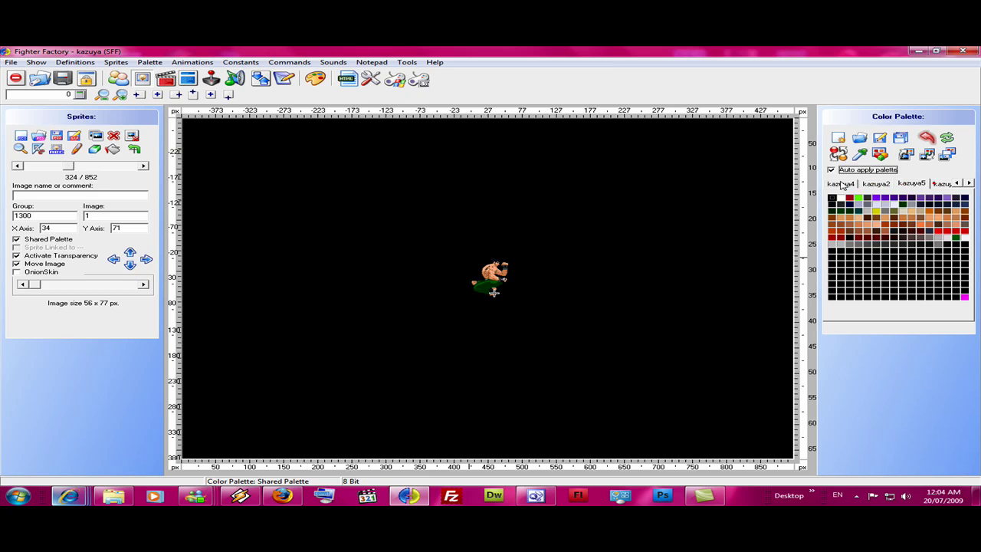